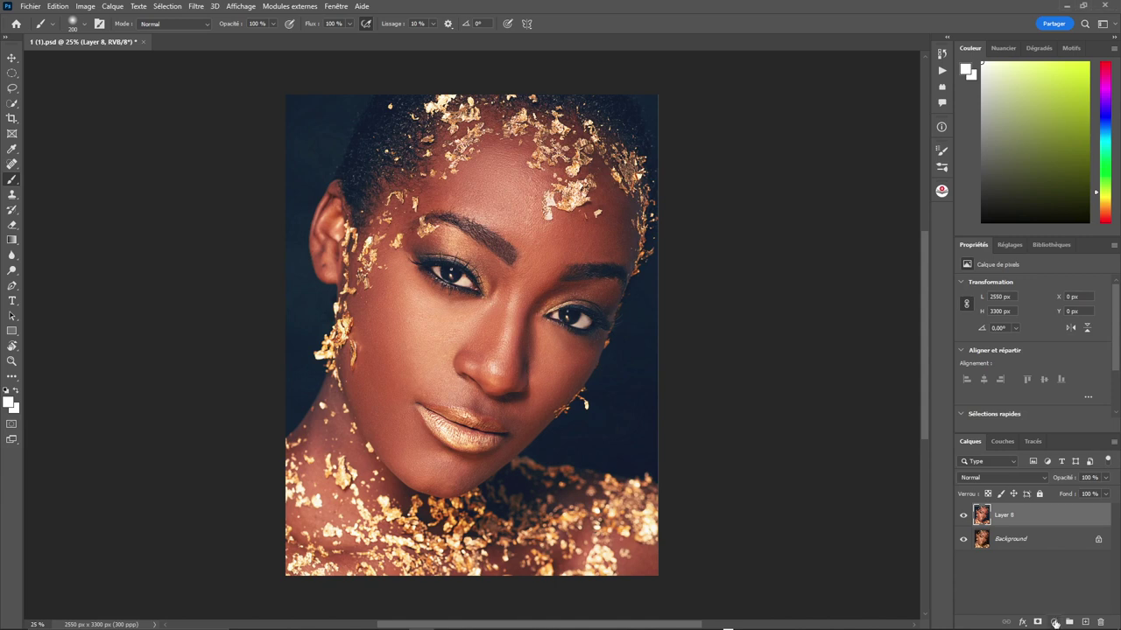
- Add a Noir et blanc adjustment layer blended as Produit at 42% opacity
click(1055, 623)
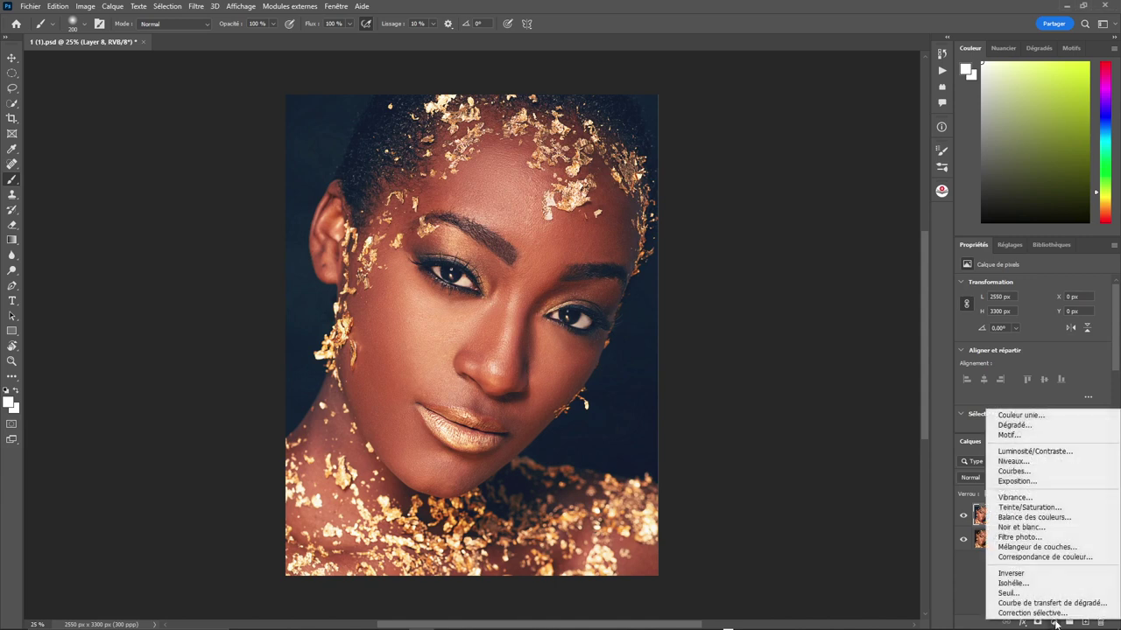
click(1040, 528)
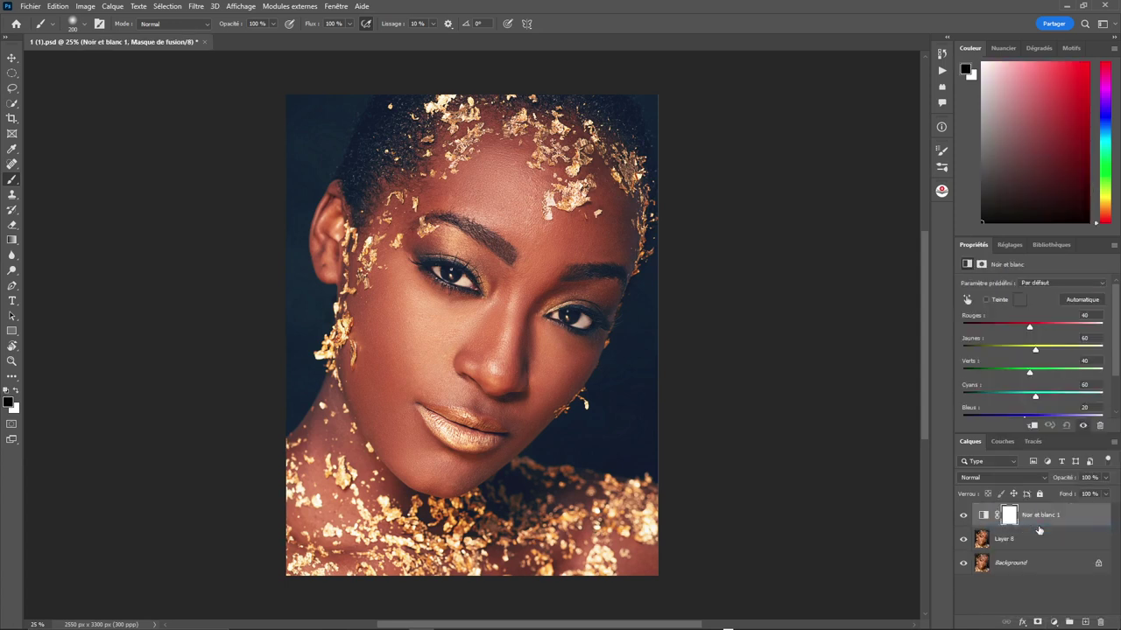
click(1039, 477)
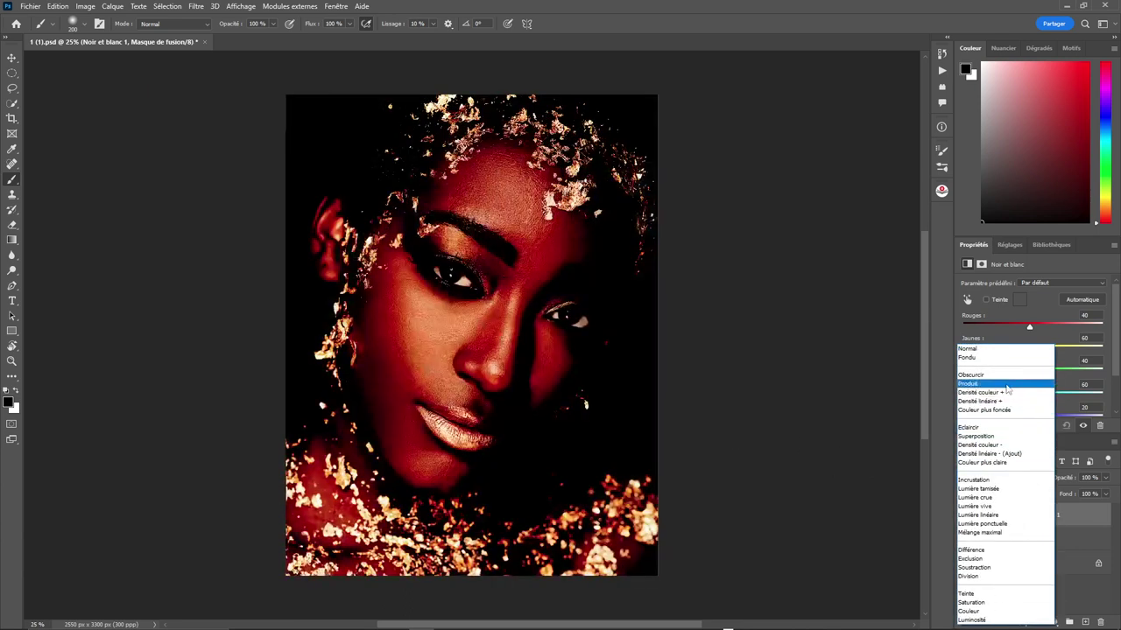
click(1005, 384)
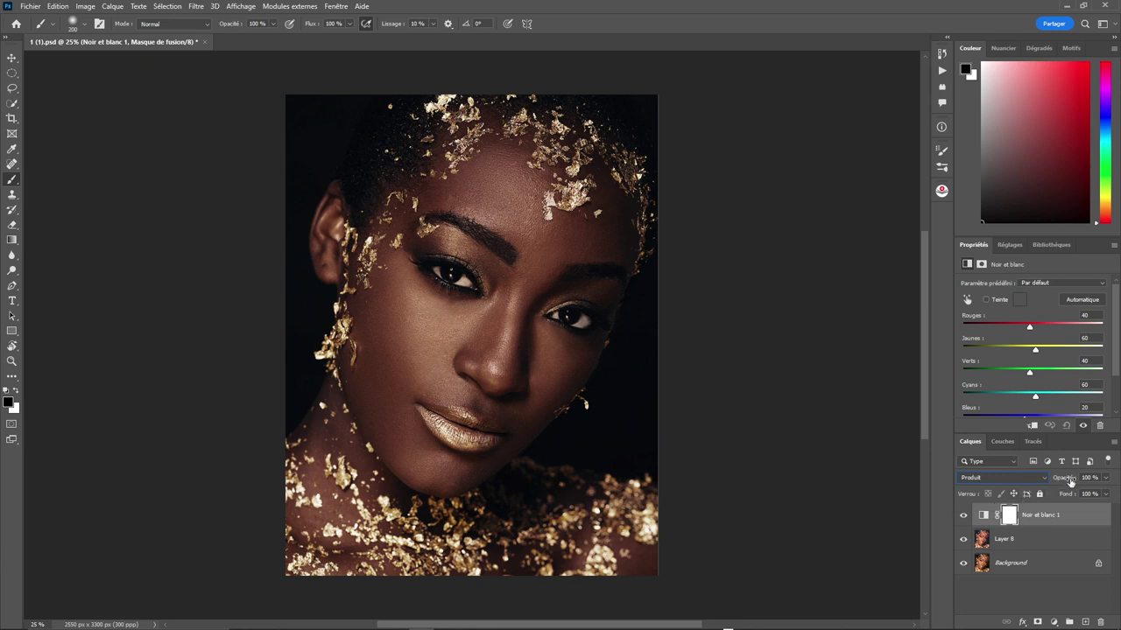
drag(1069, 480, 1052, 481)
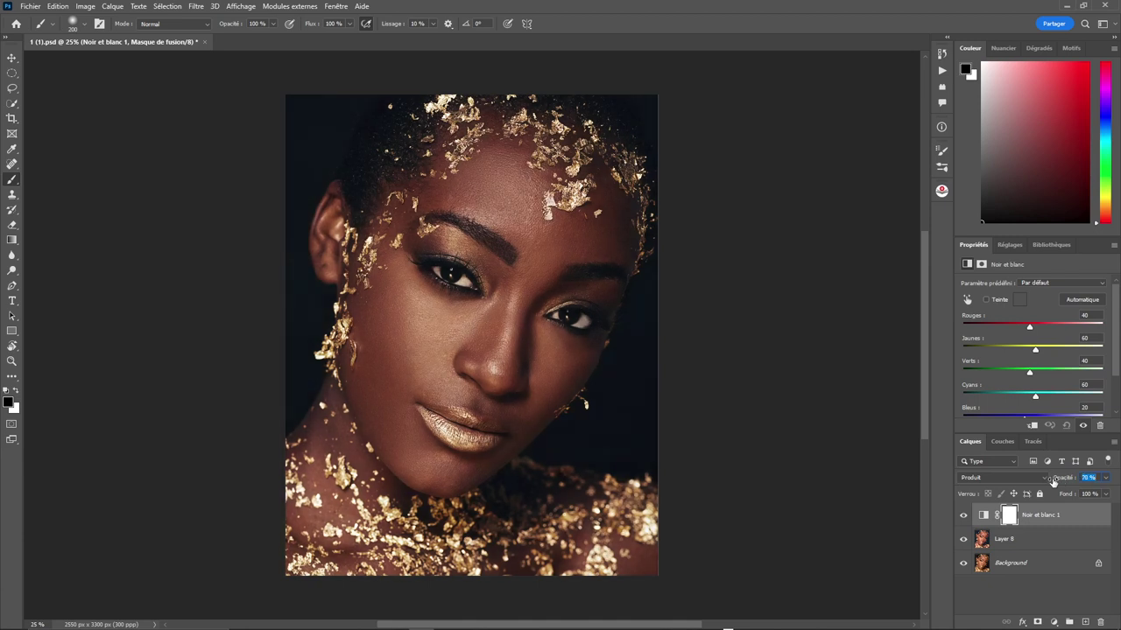
drag(1053, 481, 1035, 481)
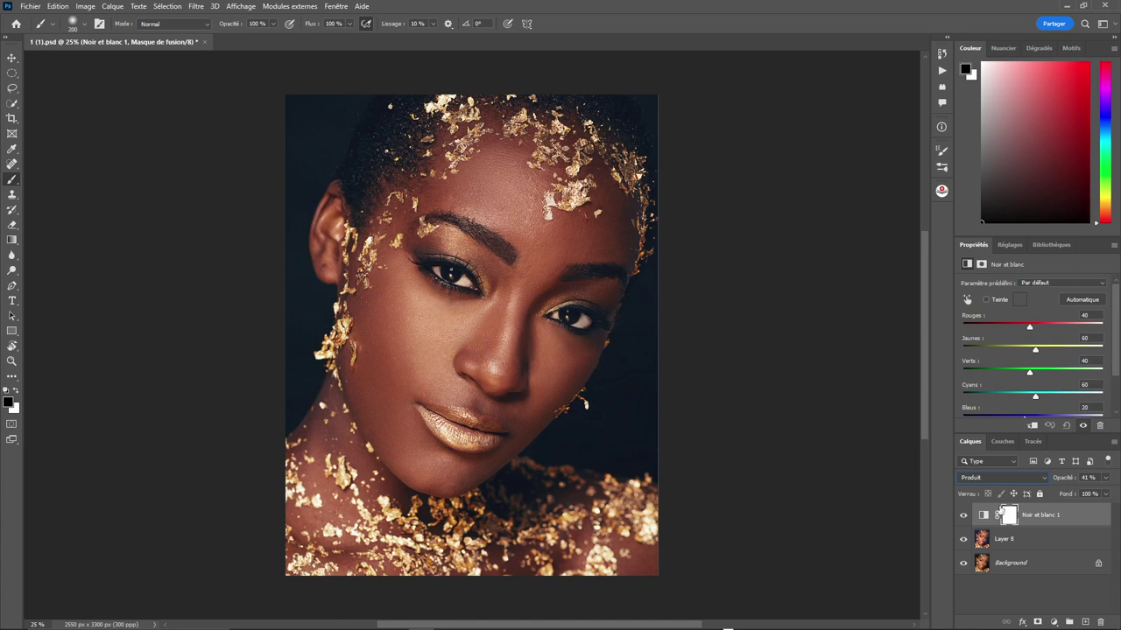
mouse_move(1060, 479)
mouse_down()
mouse_move(1072, 479)
mouse_move(1055, 478)
mouse_up()
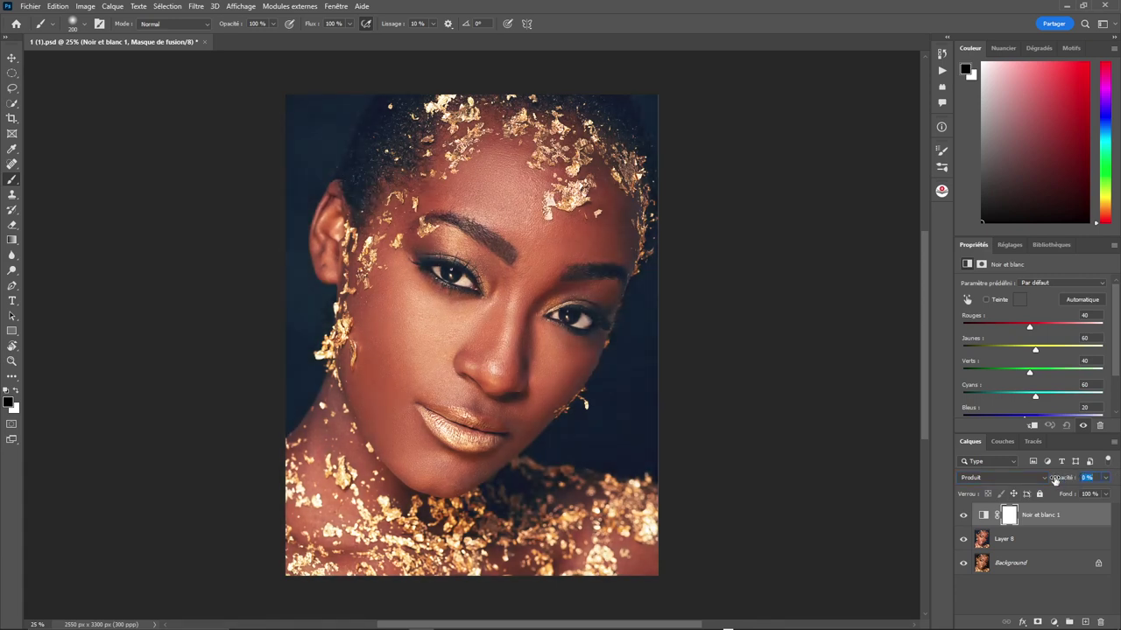
drag(1055, 479, 1077, 480)
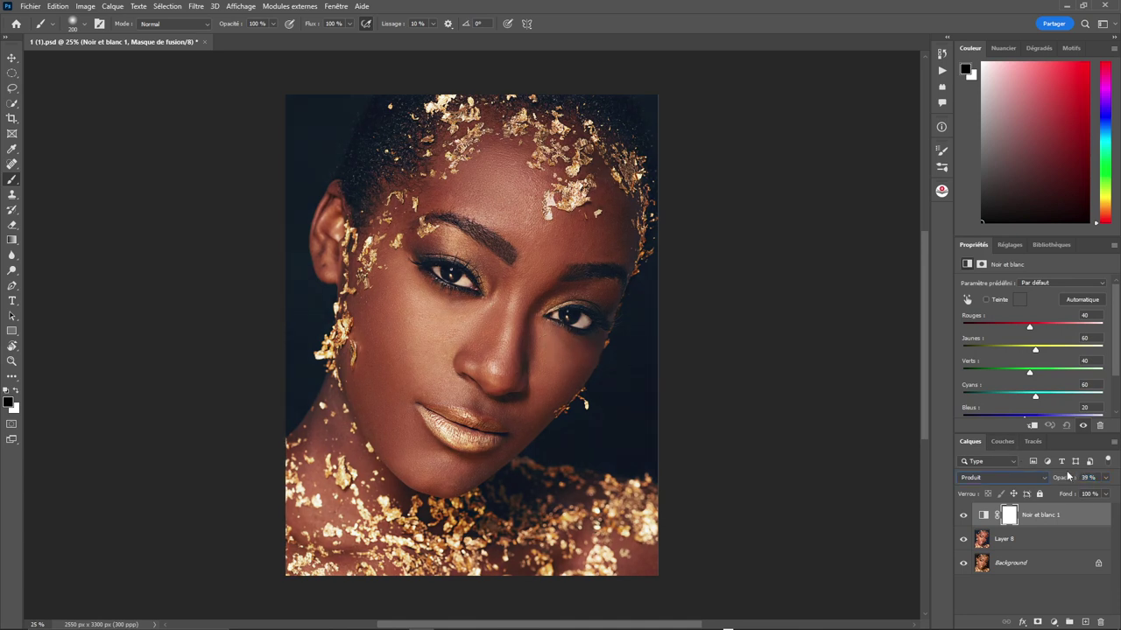
drag(1061, 477, 1066, 477)
- Set Reds to -23 and Yellows to 21, then duplicate the layer
drag(1028, 327, 1013, 327)
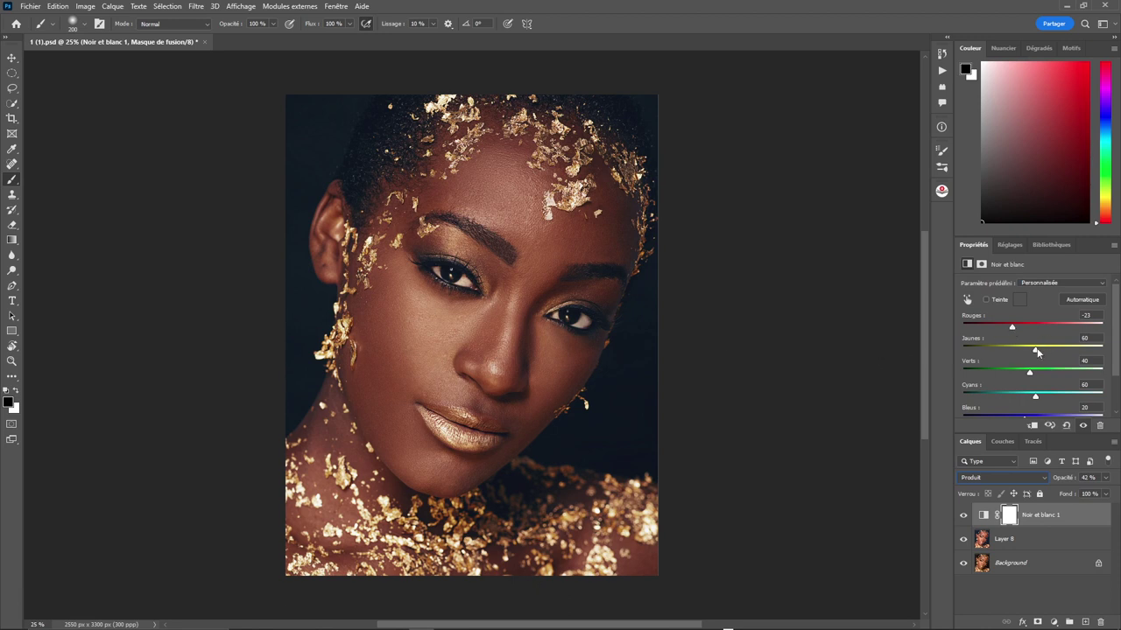
drag(1036, 349, 1026, 349)
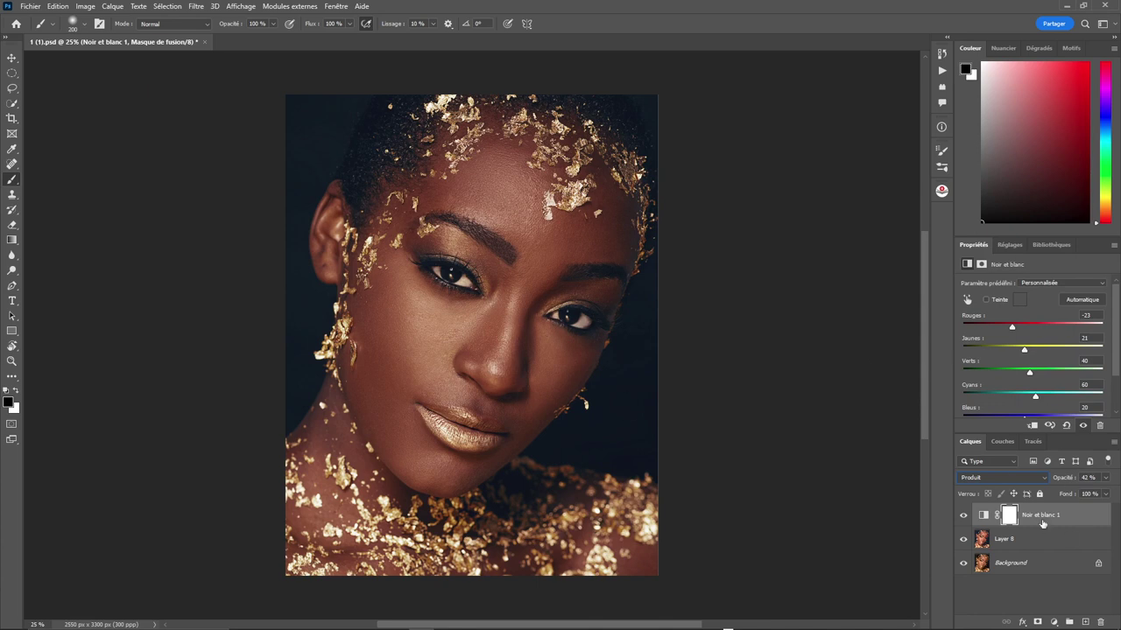
click(1079, 518)
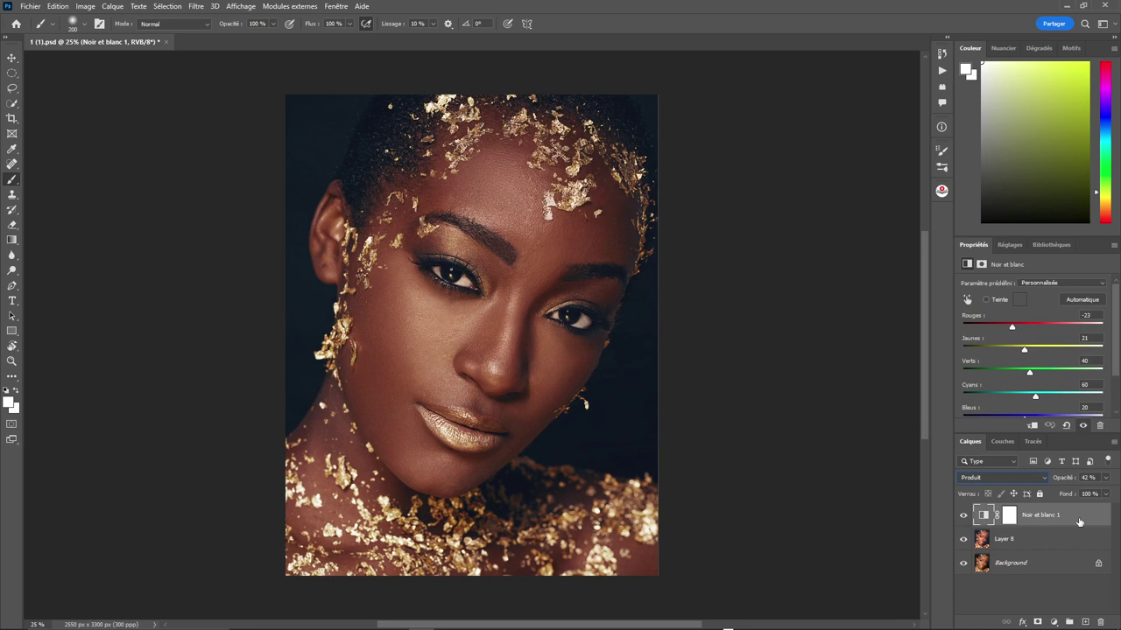
key(ctrl+j)
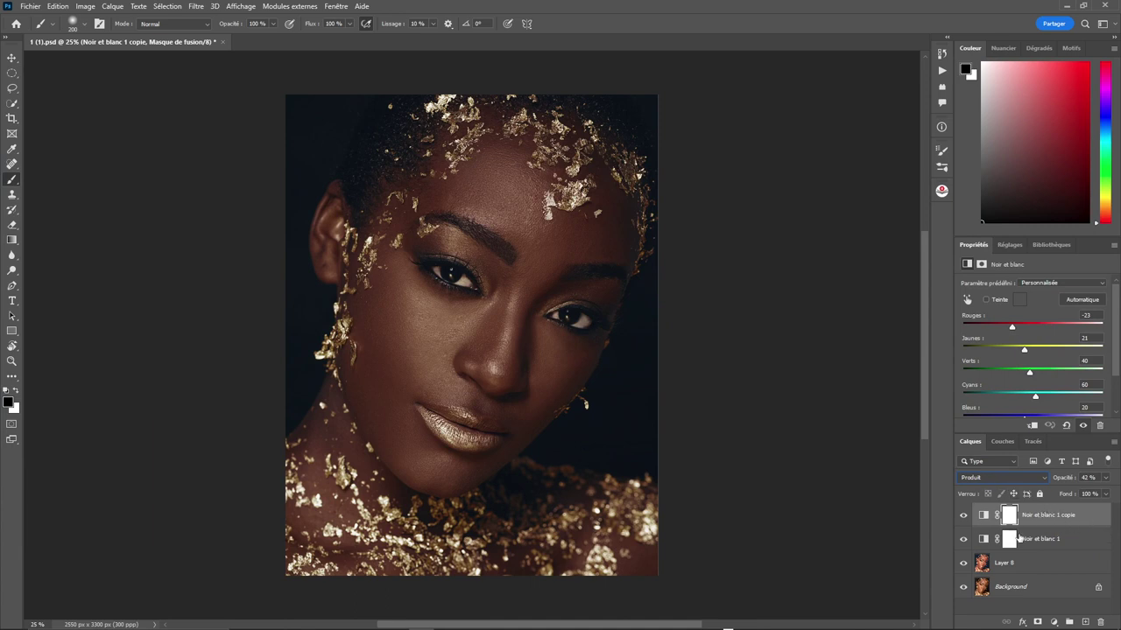
- Keep the 'Noir et blanc 1 copie' layer in Normal mode and lower its opacity to 17%
click(1042, 480)
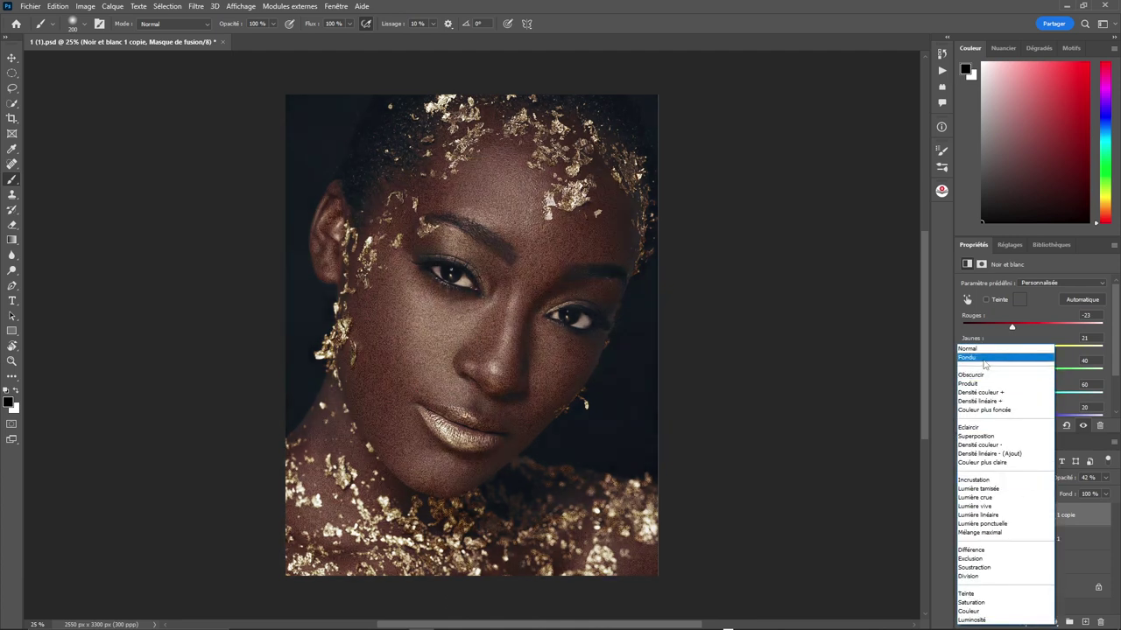
click(993, 350)
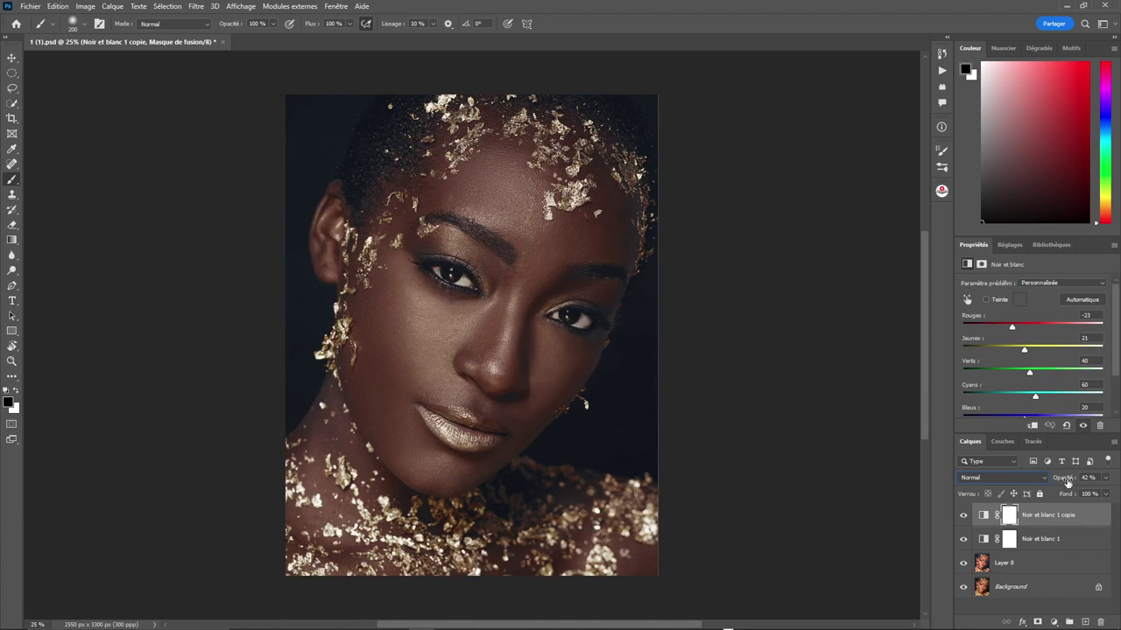
drag(1066, 482, 1053, 484)
drag(1052, 484, 1053, 484)
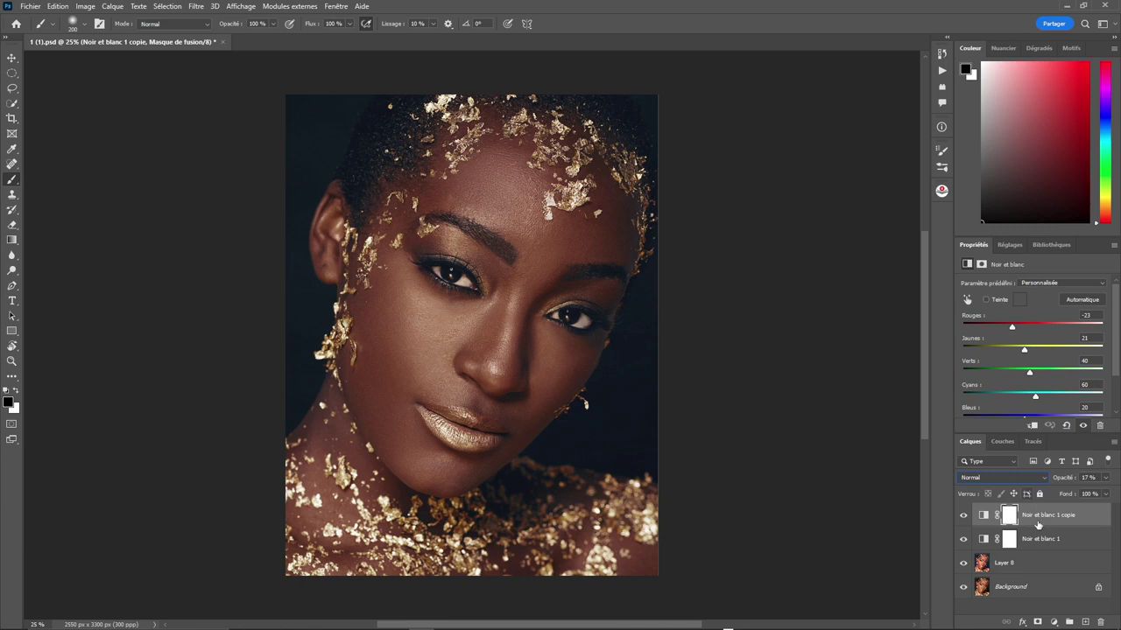
click(1053, 621)
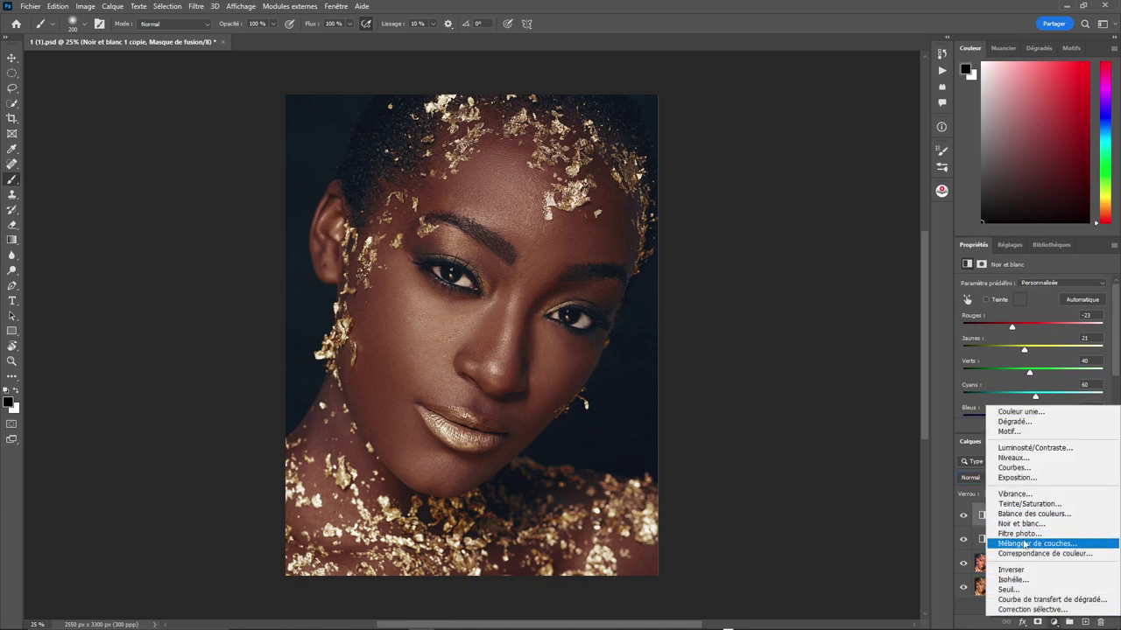
- Add a Filtre photo layer using Cooling Filter (82) at 71% opacity
click(1016, 535)
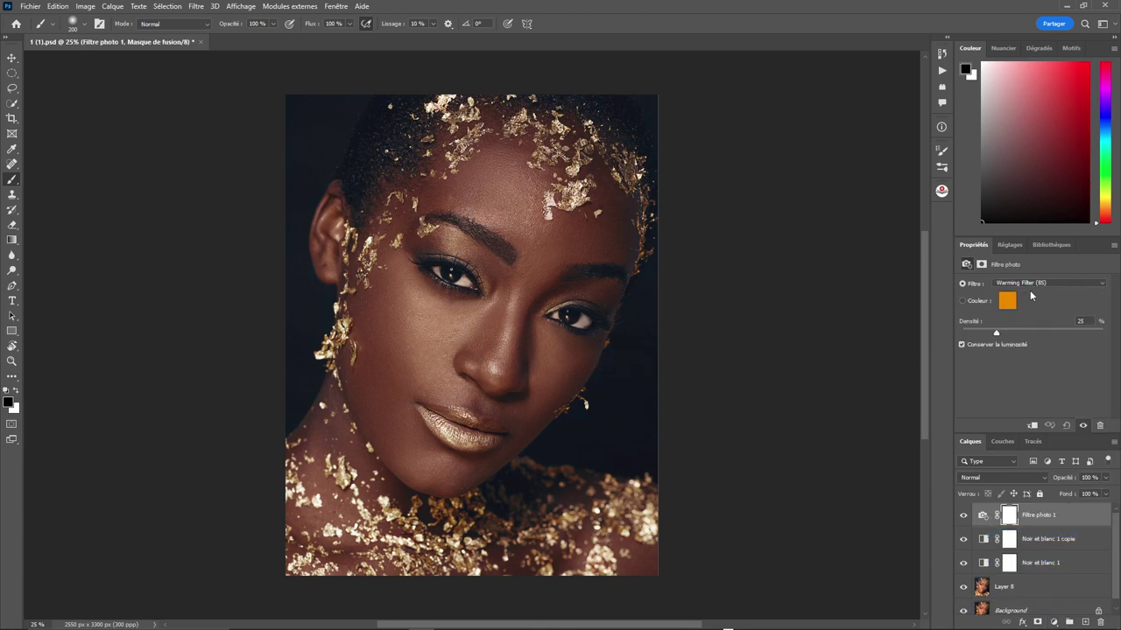
click(1092, 286)
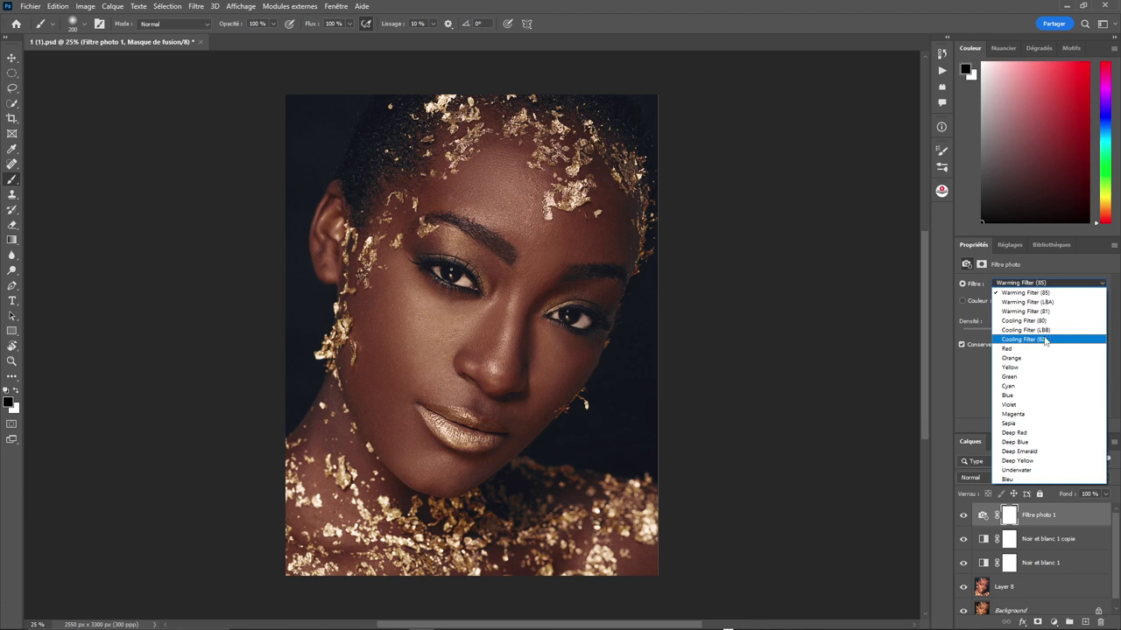
click(1050, 339)
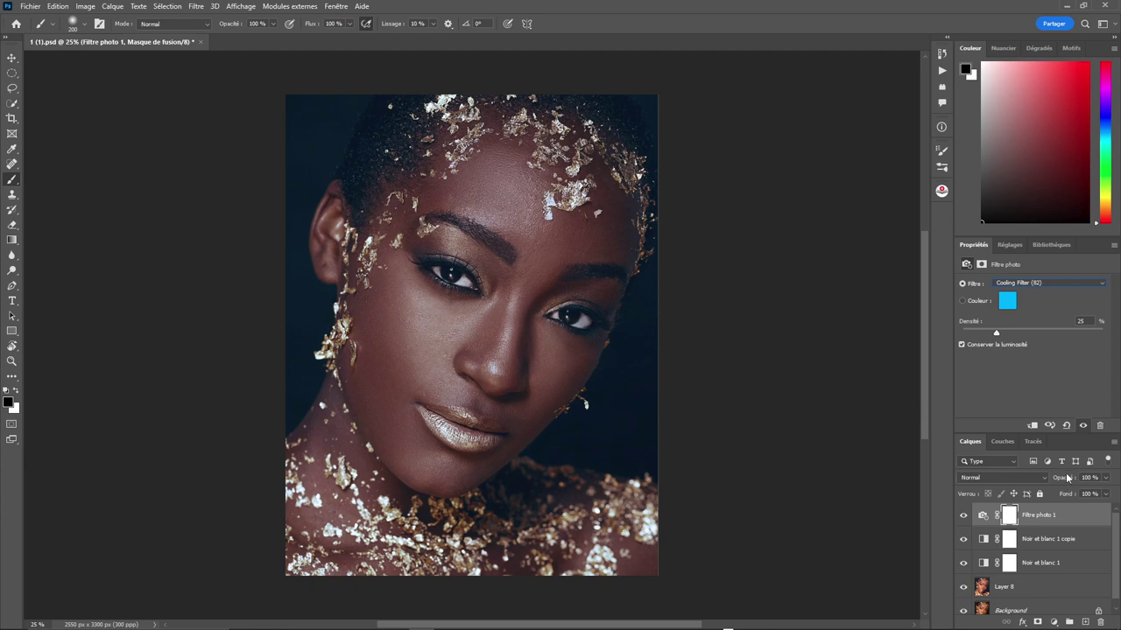
drag(1065, 473, 1046, 481)
- Add a Teinte/Saturation layer with Reds saturation -12 and Yellows saturation -34
click(1059, 623)
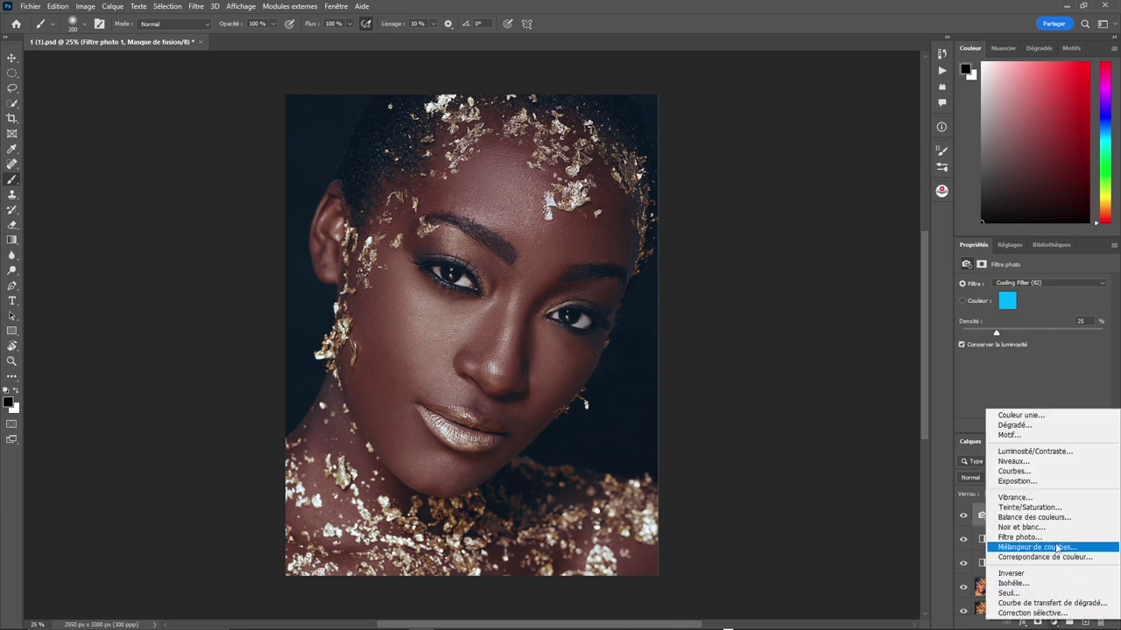
click(1029, 508)
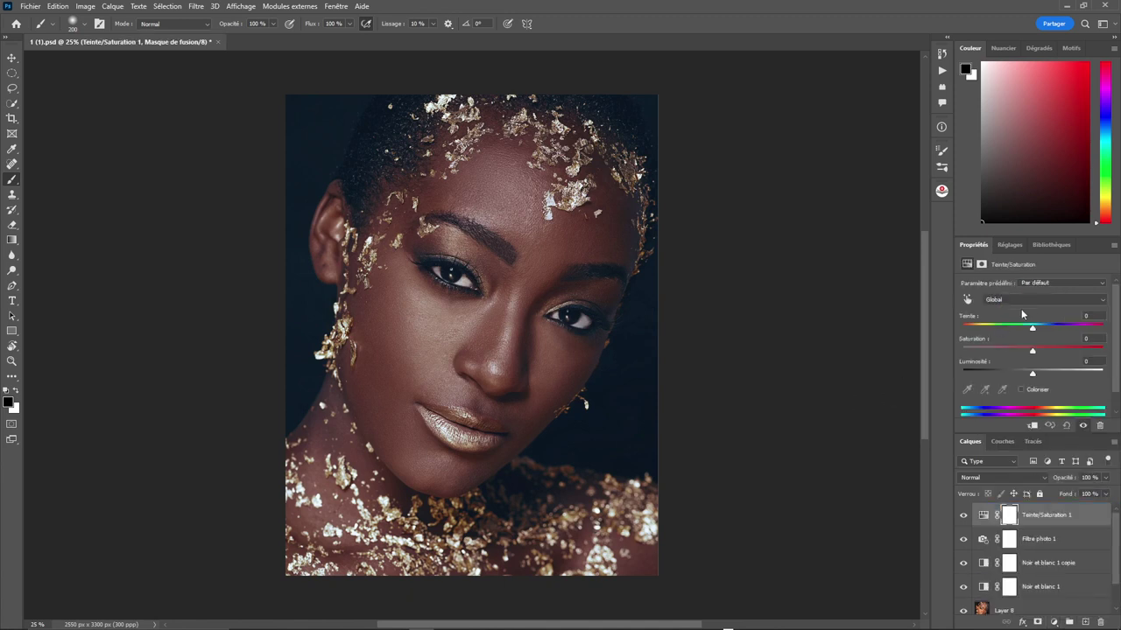
click(1056, 302)
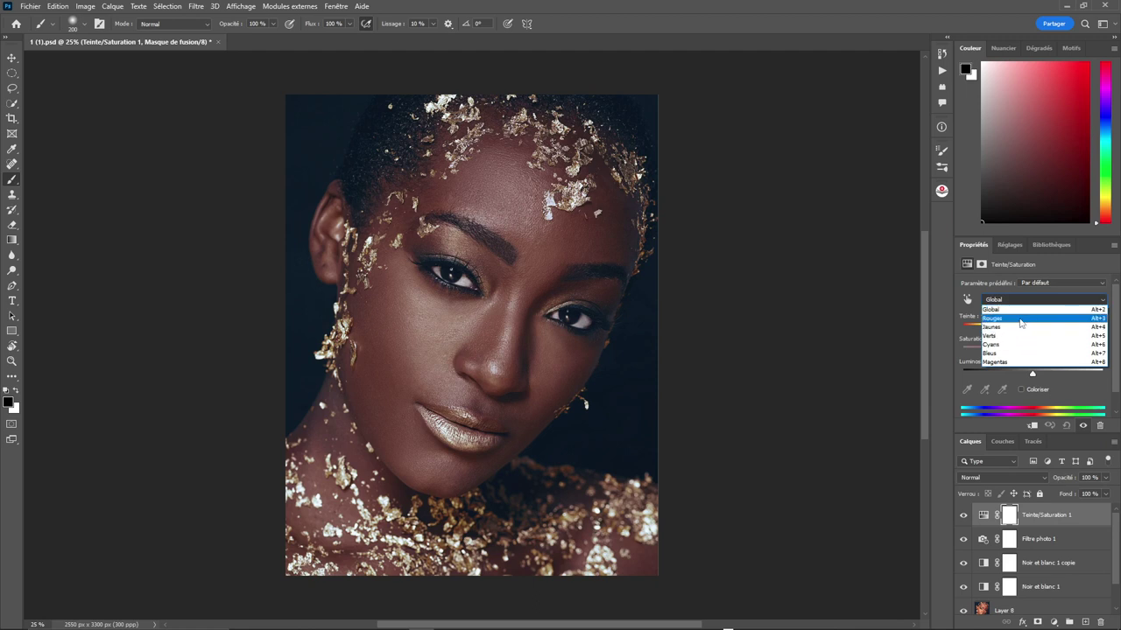
click(1019, 322)
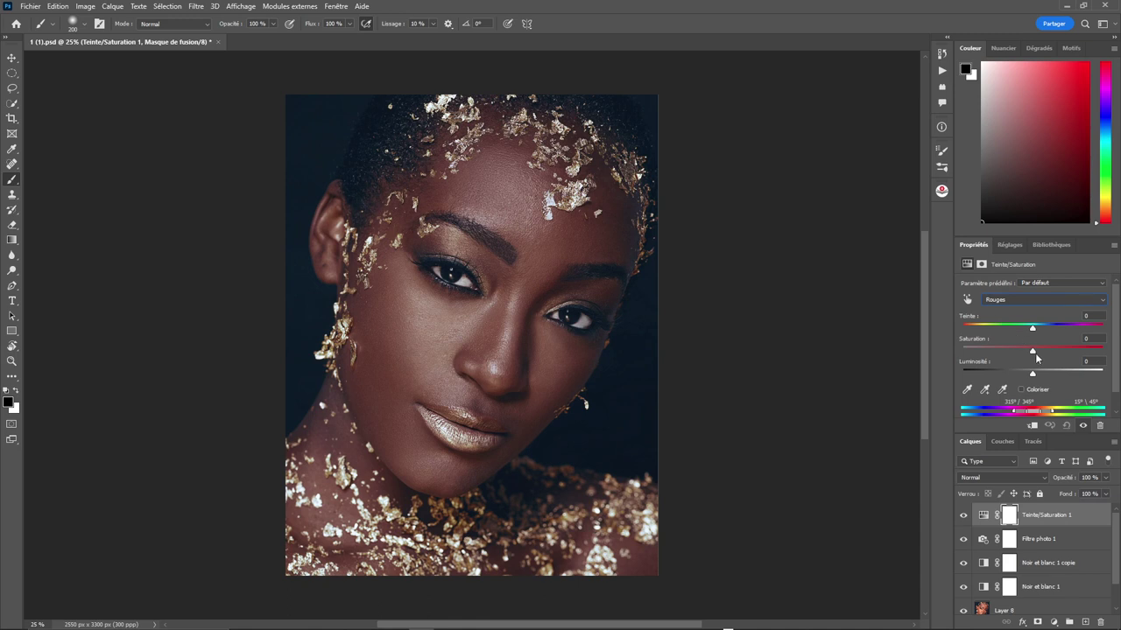
drag(1033, 352, 1025, 357)
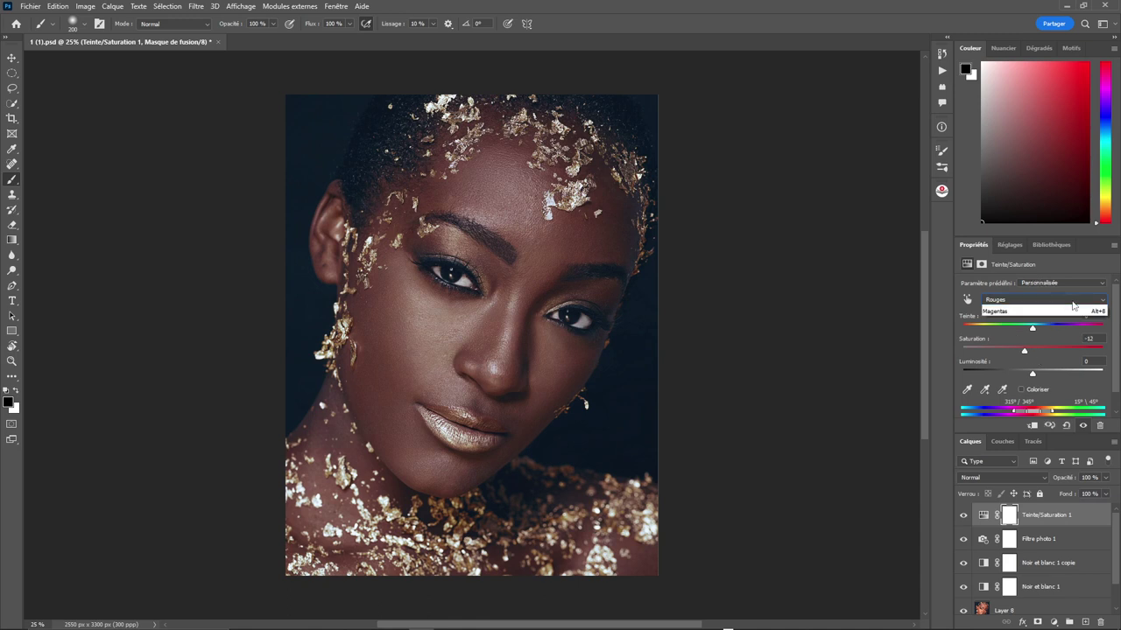
click(1071, 301)
click(1041, 329)
drag(1032, 355, 1009, 352)
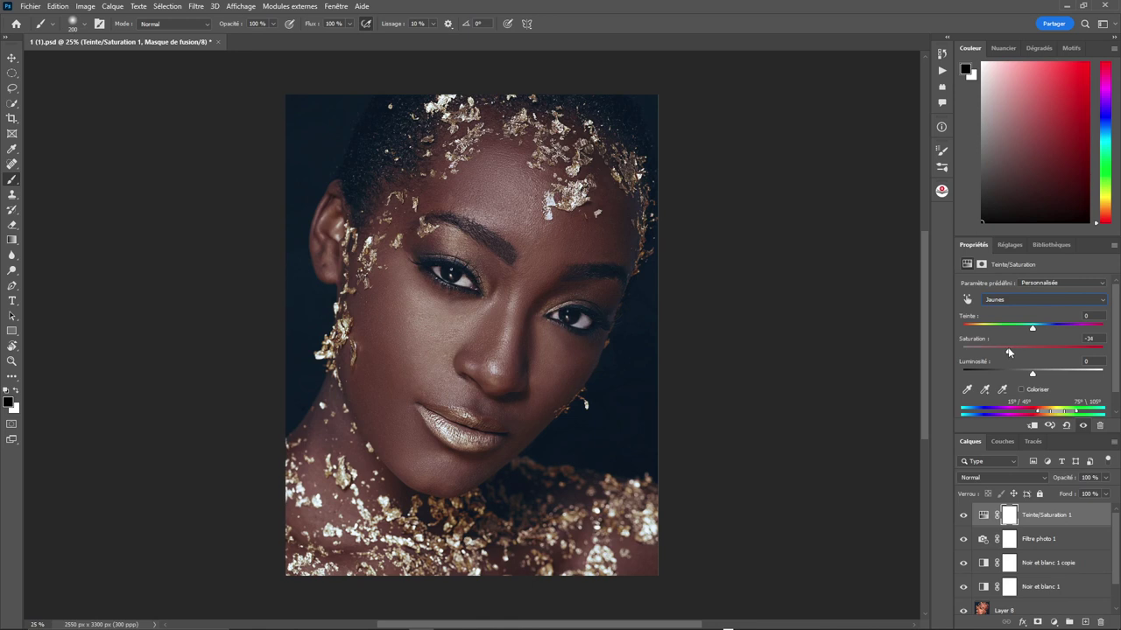
- Lower Blues saturation to -62 and the Global saturation to -9
click(1067, 300)
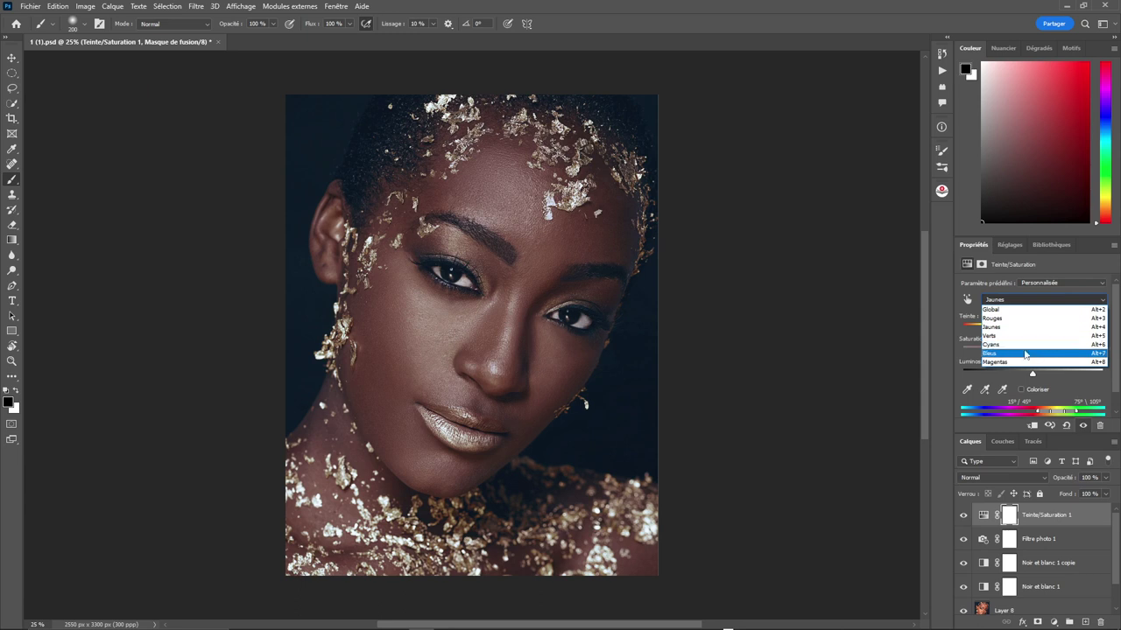
click(1025, 353)
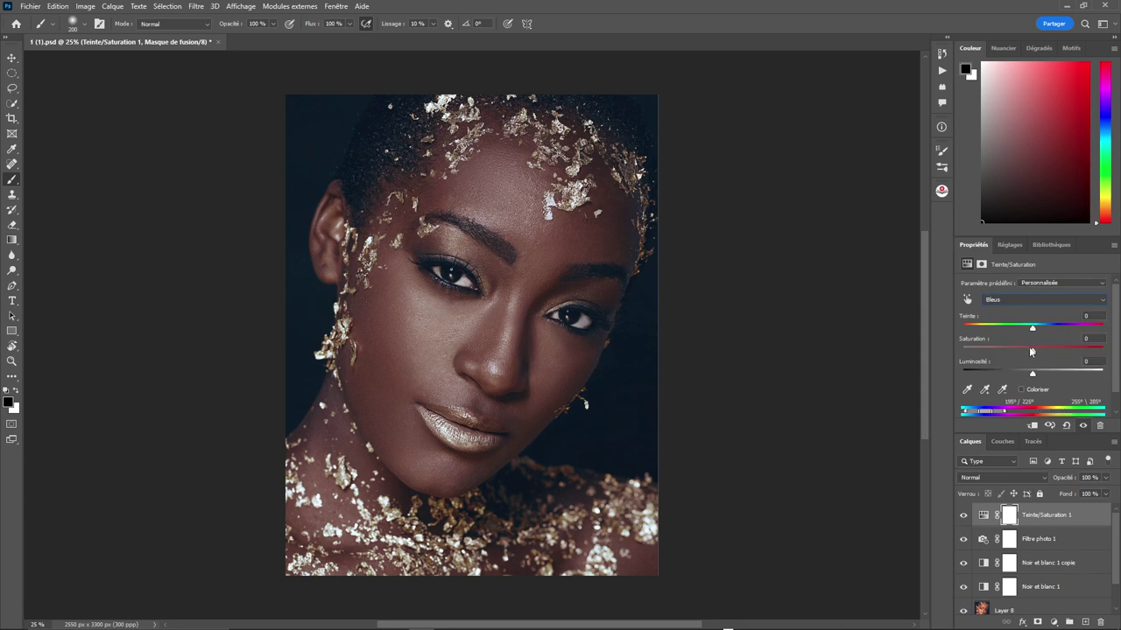
drag(1034, 352, 967, 353)
drag(967, 353, 989, 352)
click(1052, 301)
click(1029, 311)
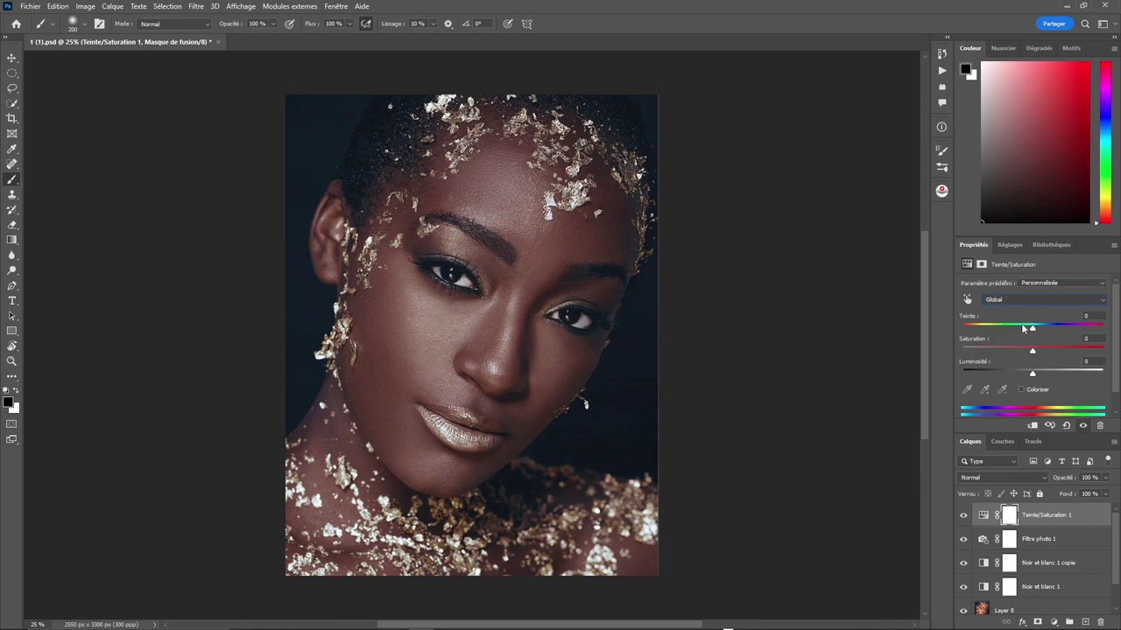
drag(1032, 351, 1027, 354)
click(1060, 624)
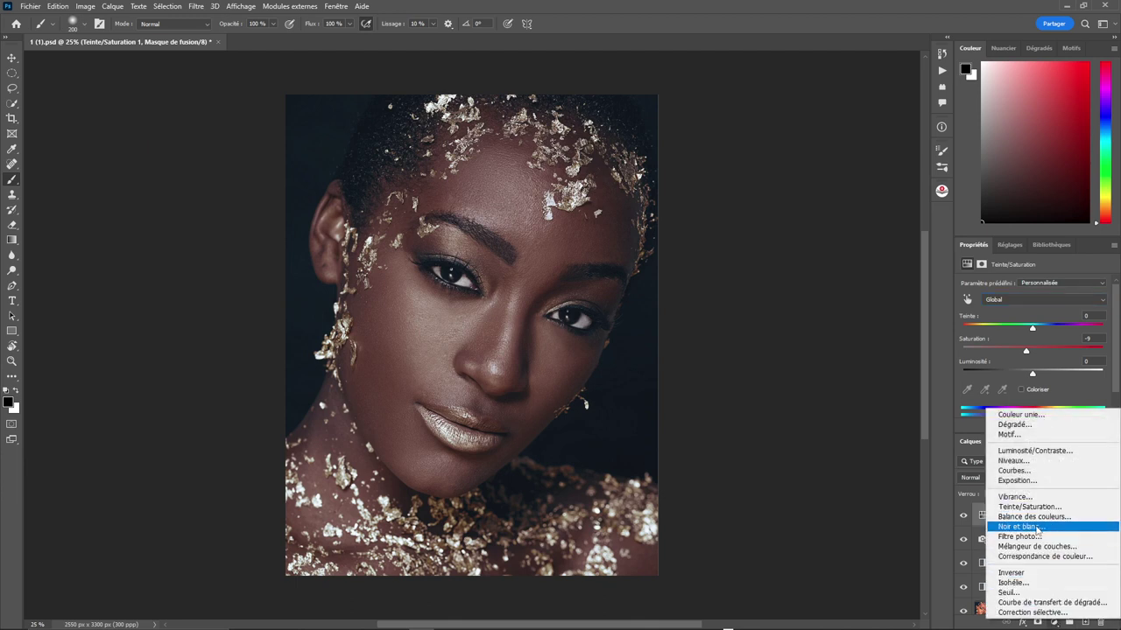
- Add a second Noir et blanc adjustment layer blended as Incrustation
click(1037, 527)
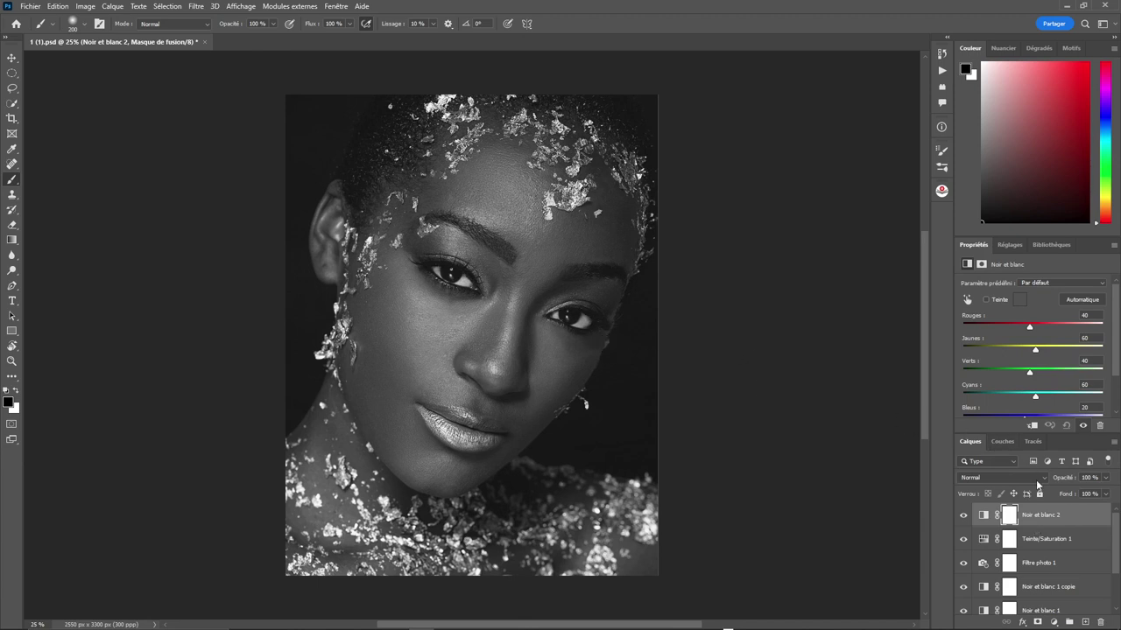
click(1035, 480)
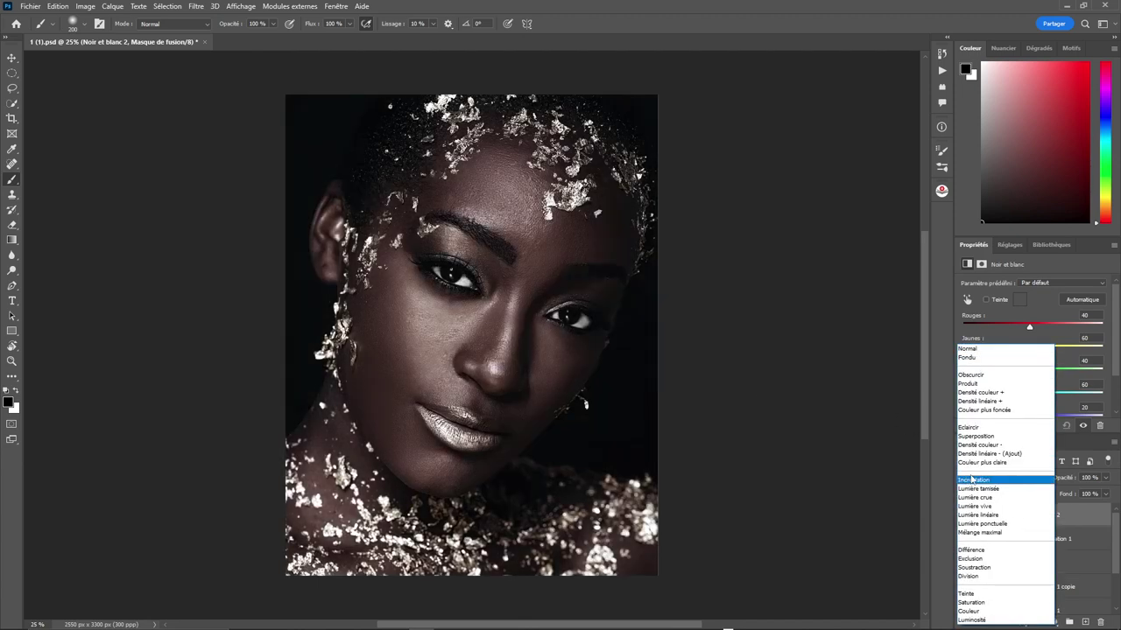
click(1027, 481)
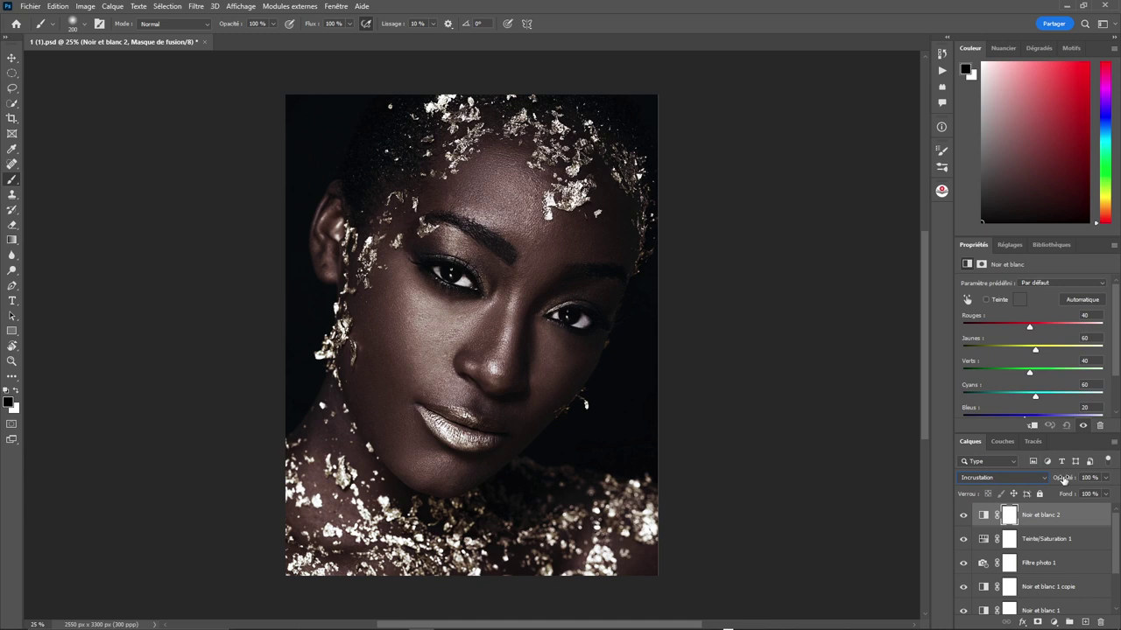
drag(1063, 479, 1016, 479)
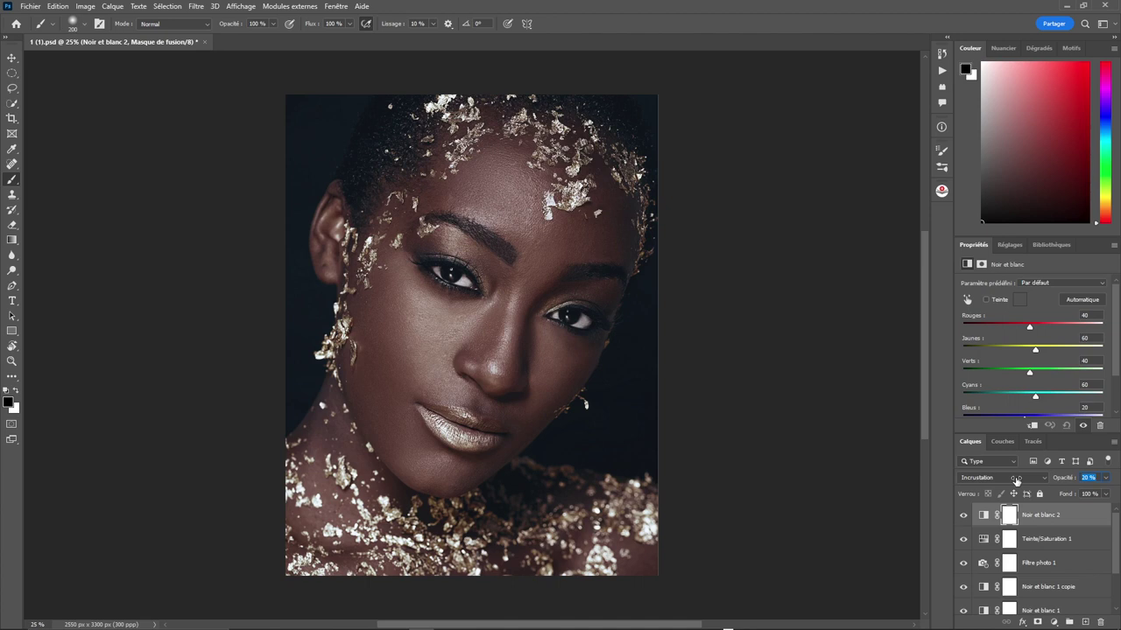
mouse_move(1016, 480)
mouse_down()
mouse_move(1053, 480)
mouse_move(1017, 480)
mouse_up()
drag(1017, 480, 1051, 480)
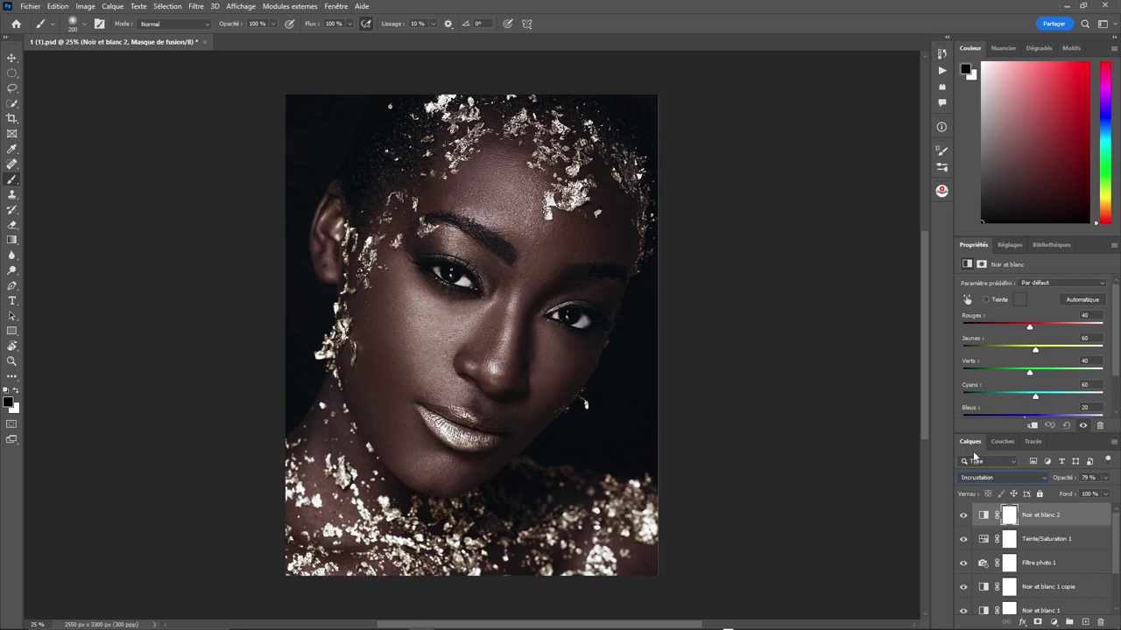
- Set the Noir et blanc 2 layer's opacity to 65%
click(1086, 477)
text(77)
drag(1068, 479, 1061, 479)
text(65)
scroll(1046, 549, down, 2)
scroll(1046, 549, down, 1)
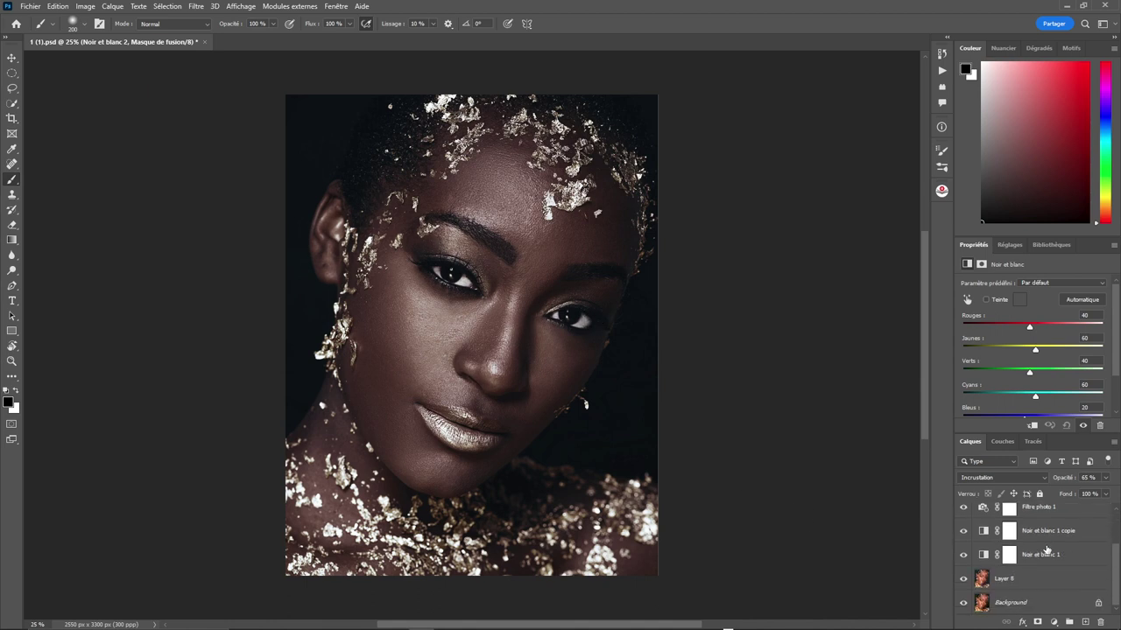
scroll(1046, 549, up, 3)
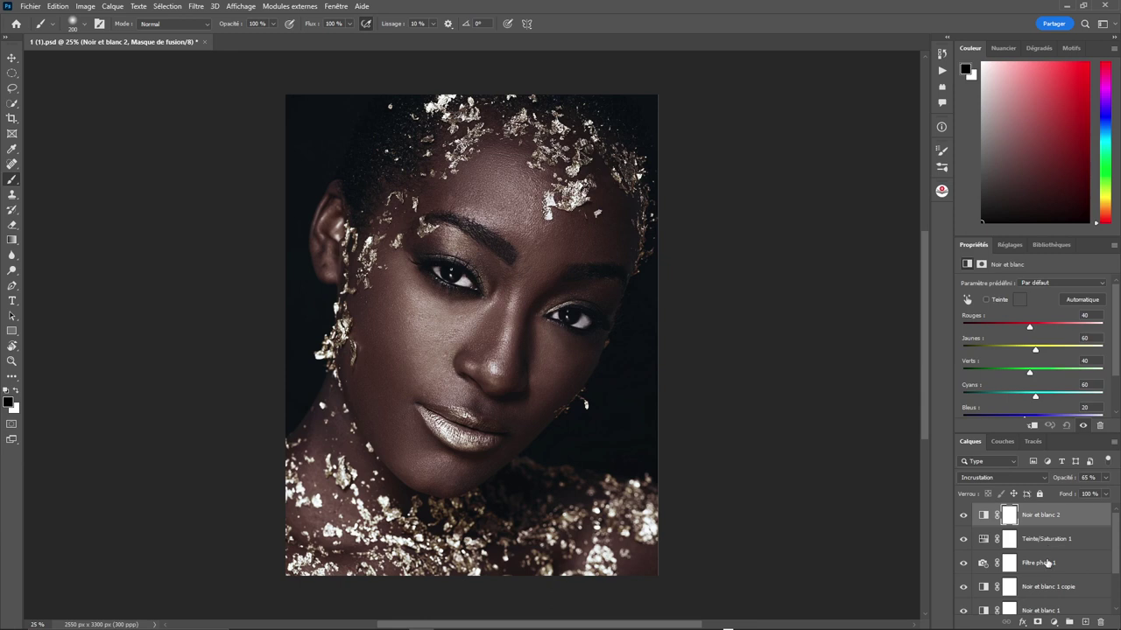
click(1053, 620)
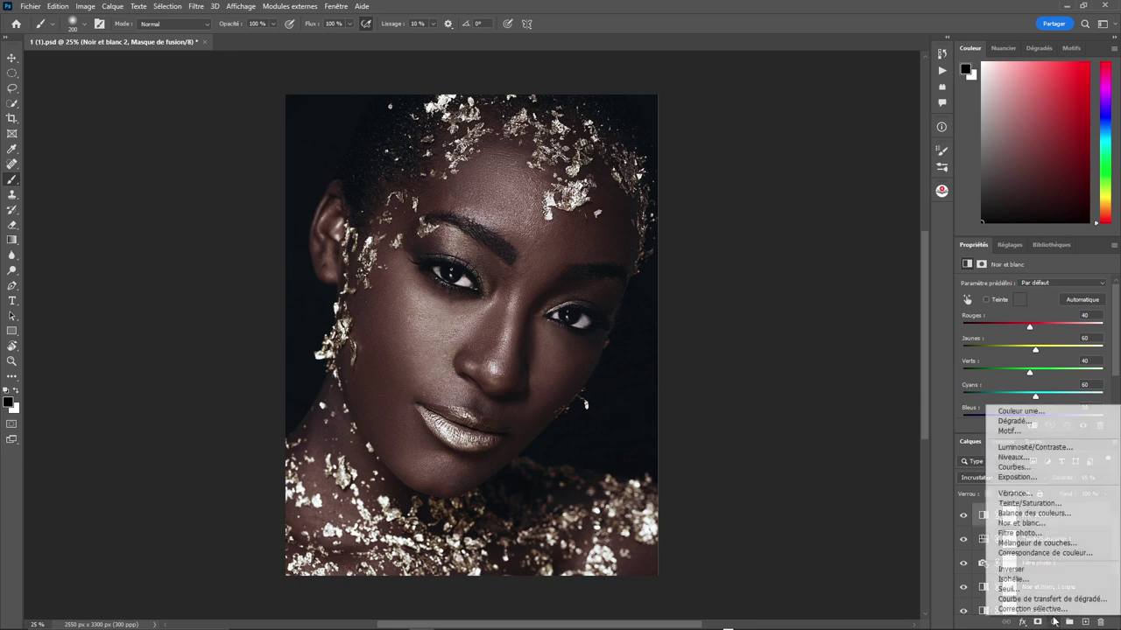
click(1032, 469)
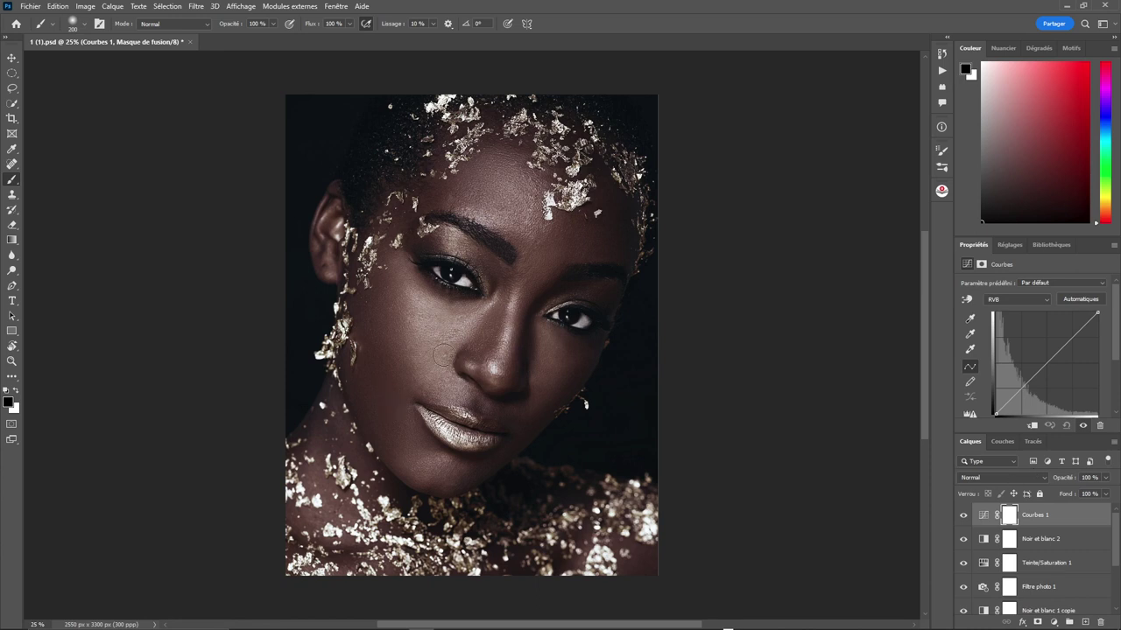
click(1041, 366)
drag(1041, 366, 1030, 366)
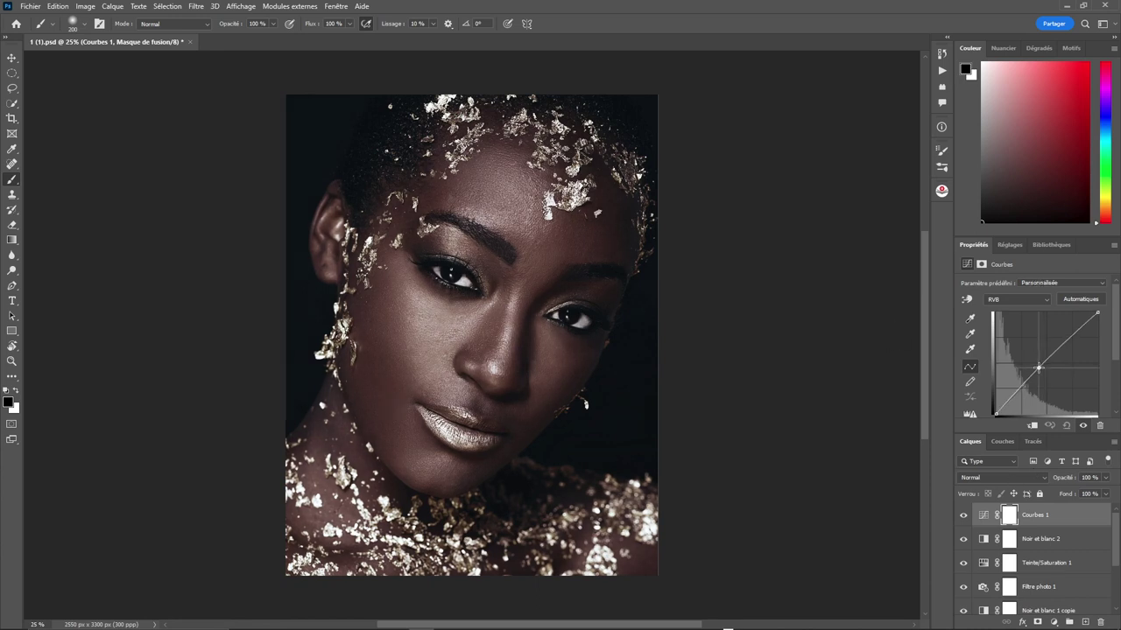
drag(1029, 366, 1026, 362)
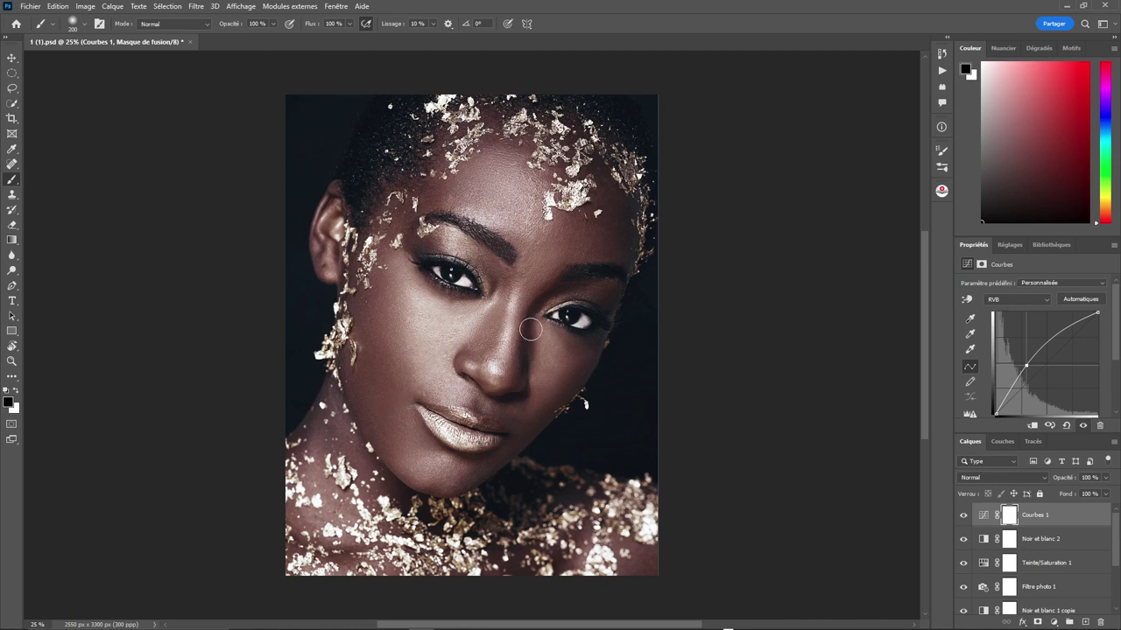
drag(1072, 517, 1102, 623)
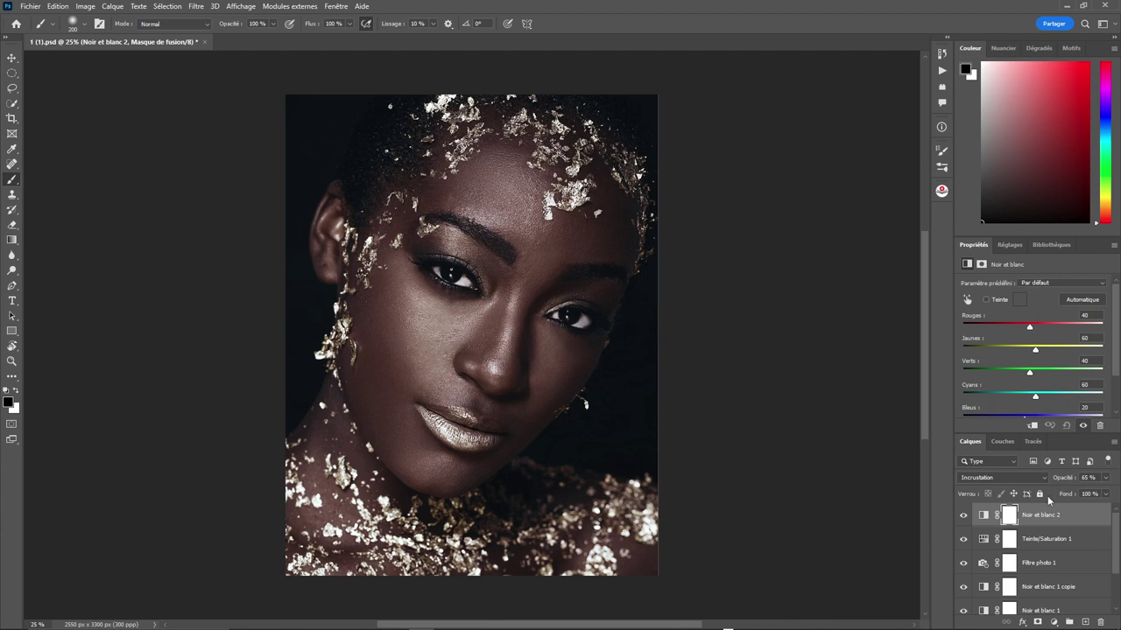
- Load the RVB channel's luminosity as a selection from the Couches panel
click(1002, 442)
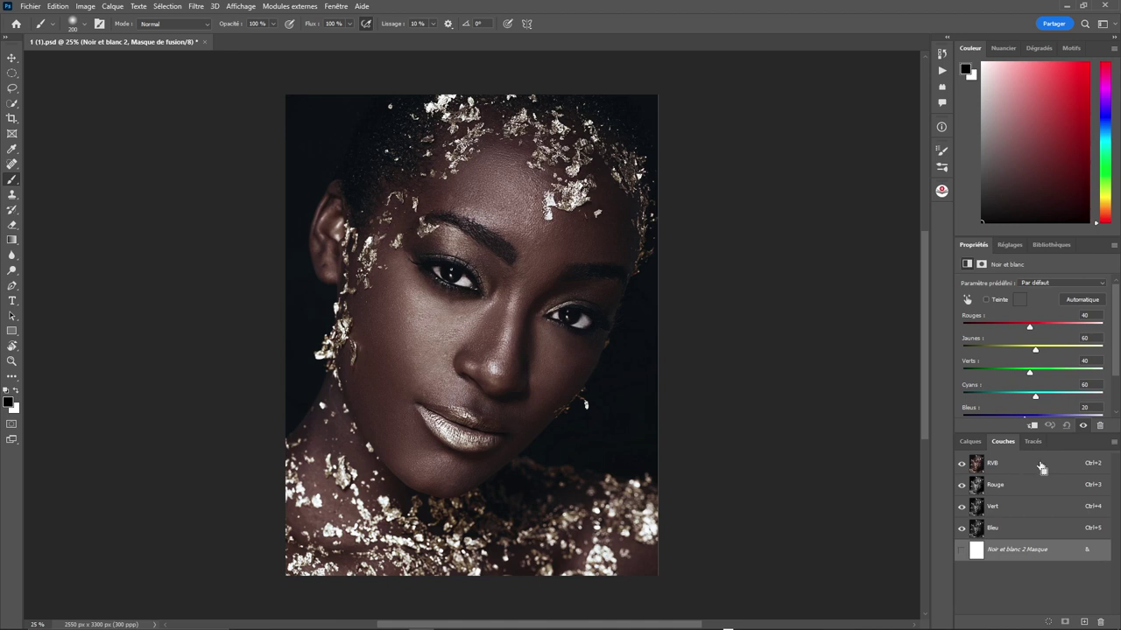
ctrl+click(1037, 462)
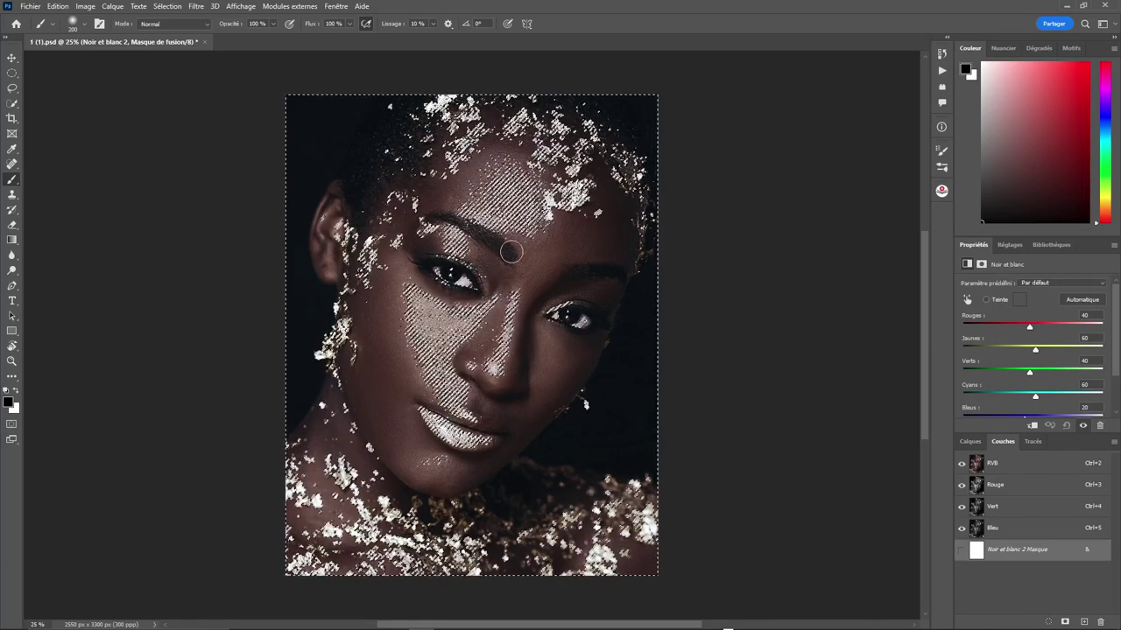
click(969, 442)
click(1059, 622)
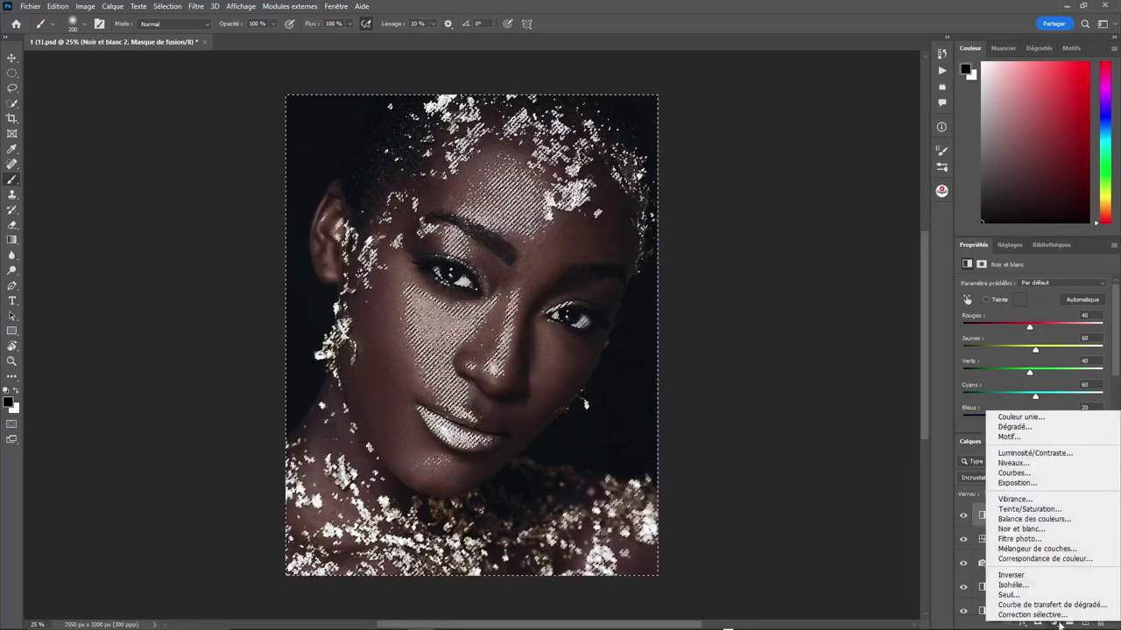
- Add a Courbes layer masked by the selection and bow its midpoint upward
click(1029, 473)
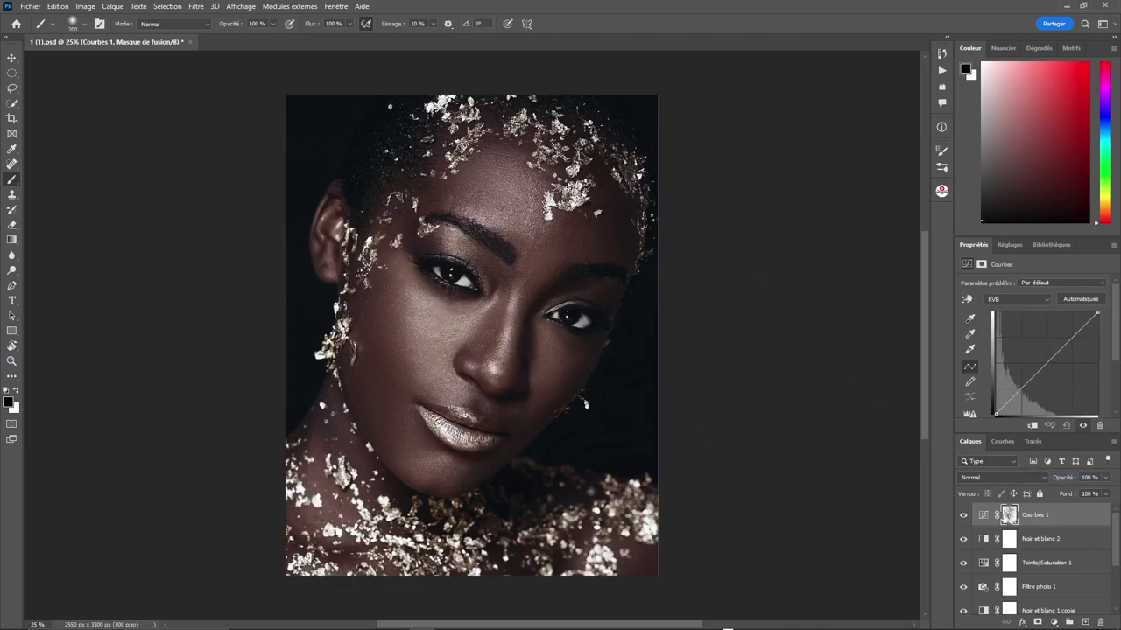
click(982, 516)
click(1041, 363)
drag(1042, 364, 1027, 361)
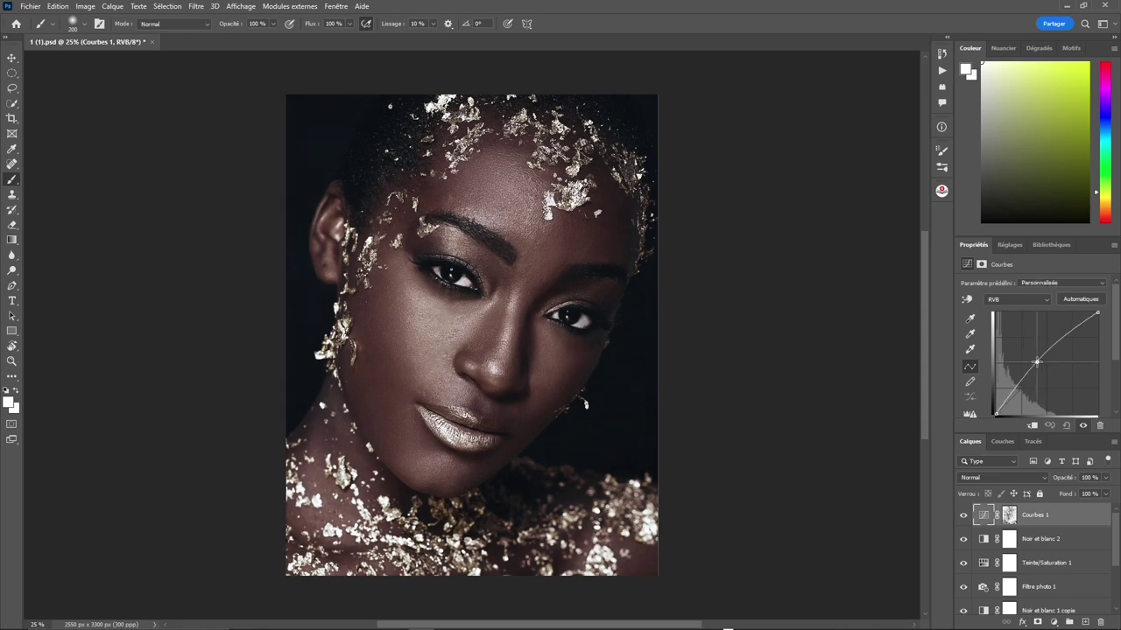
drag(1027, 361, 1031, 361)
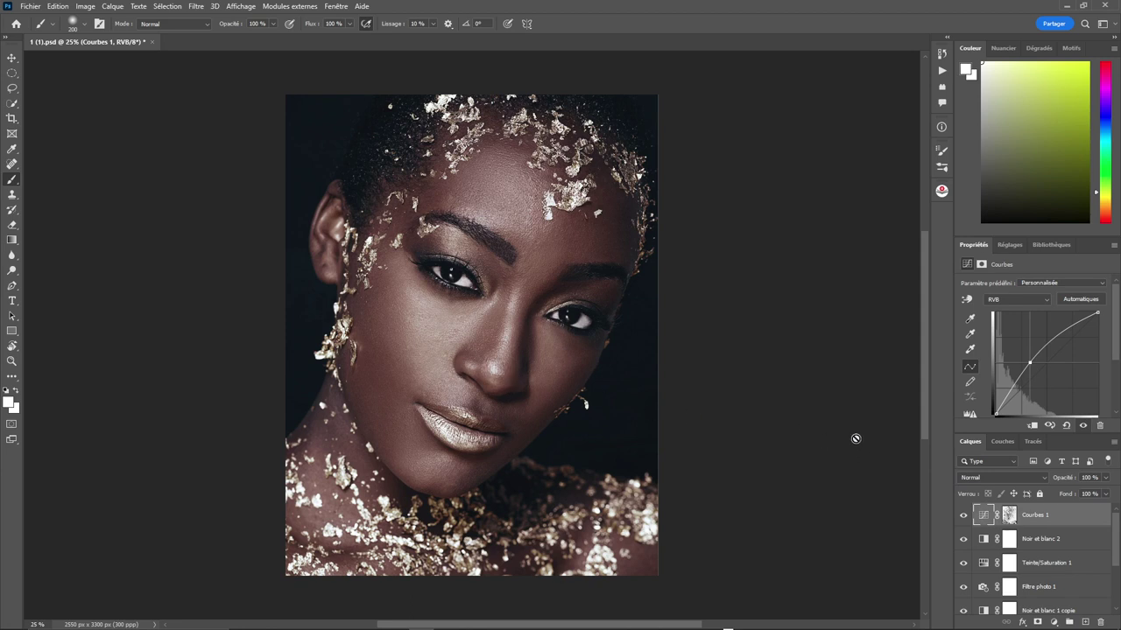
- Run the Retouche Beauté Contraste action and collapse the resulting Contraste group
click(942, 192)
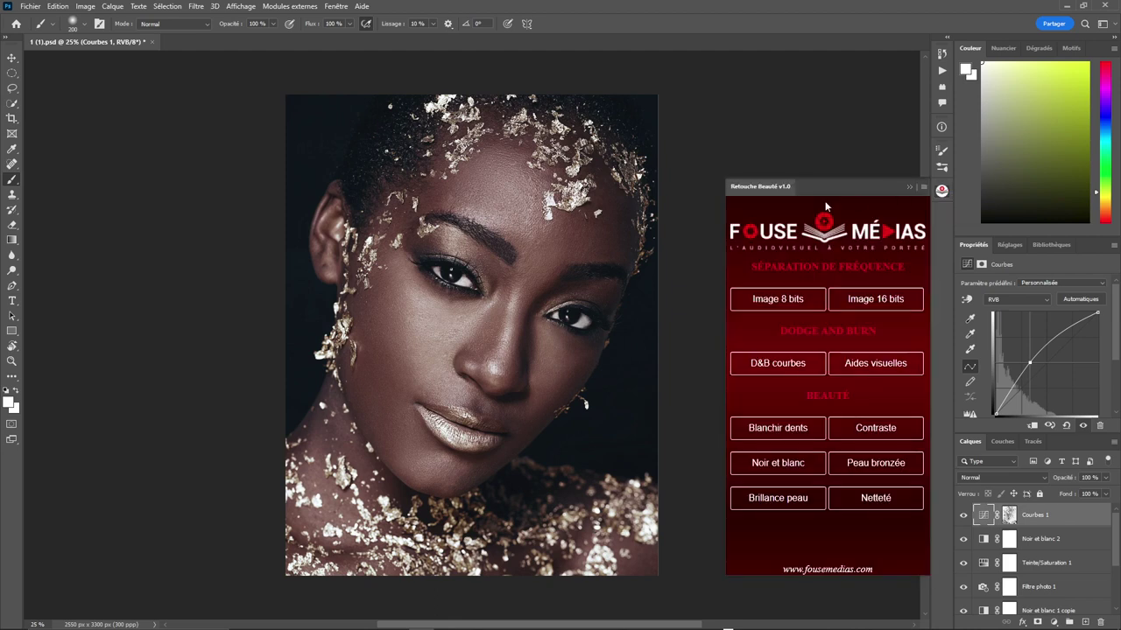
click(875, 428)
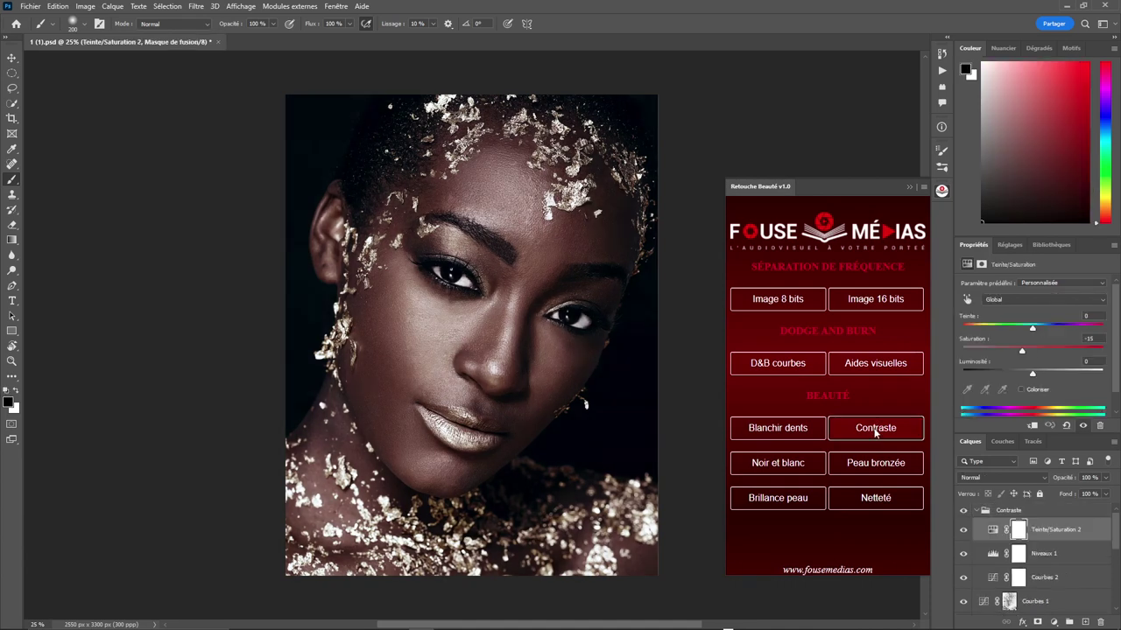
click(908, 187)
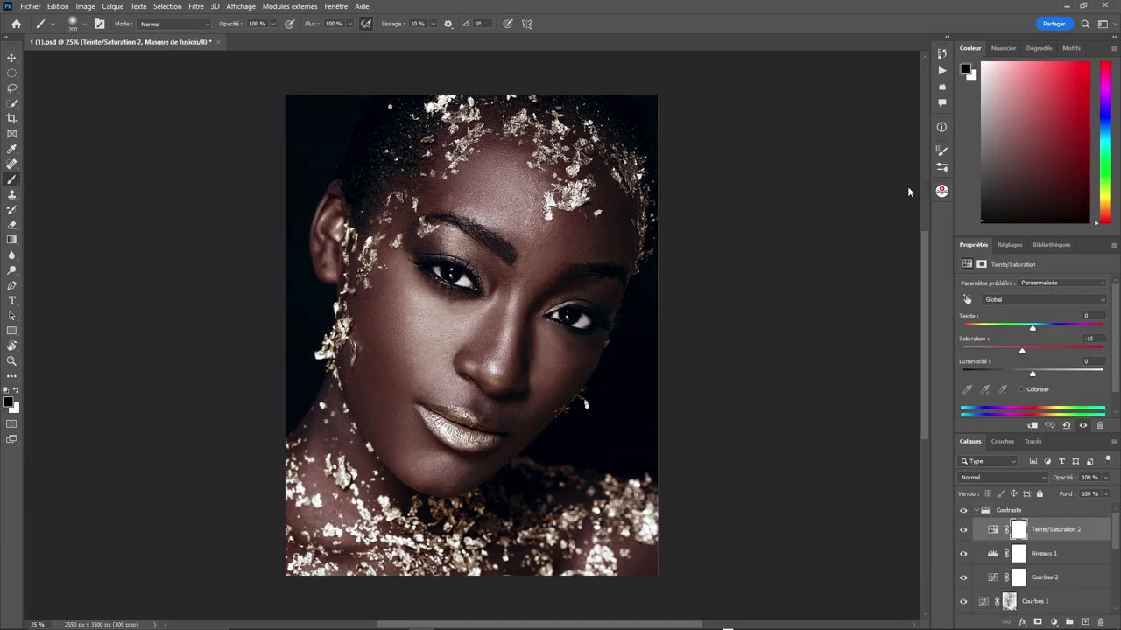
click(978, 511)
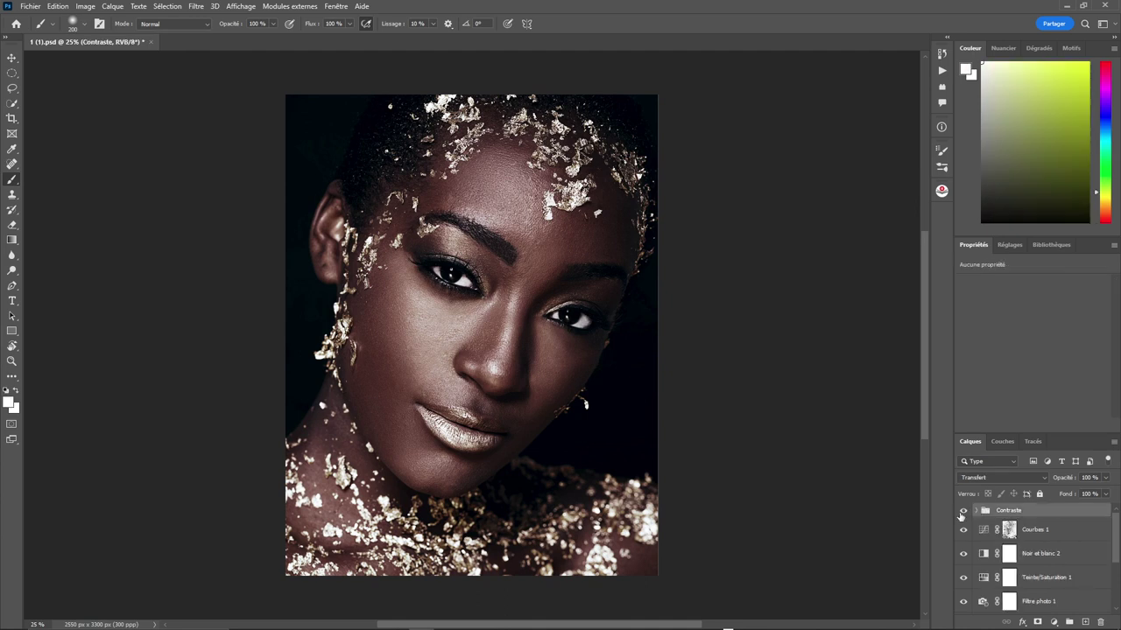
- Compare the Contraste group on and off, then lower its opacity to 47%
click(962, 513)
click(962, 512)
mouse_move(1068, 478)
mouse_down()
mouse_move(1013, 478)
mouse_move(1038, 478)
mouse_up()
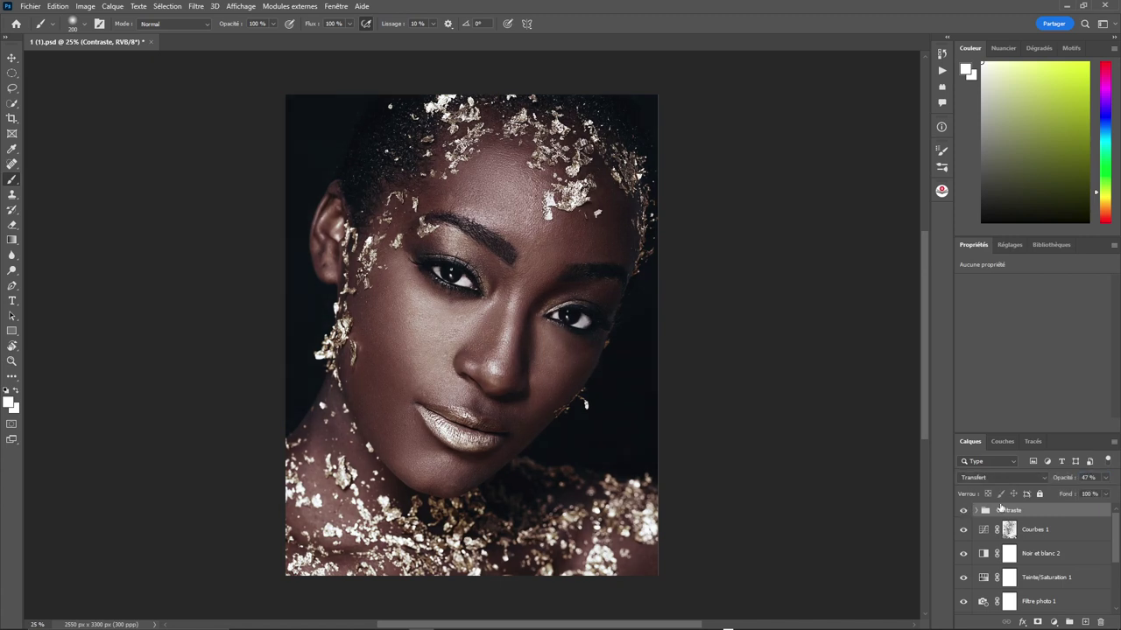
scroll(1108, 552, down, 5)
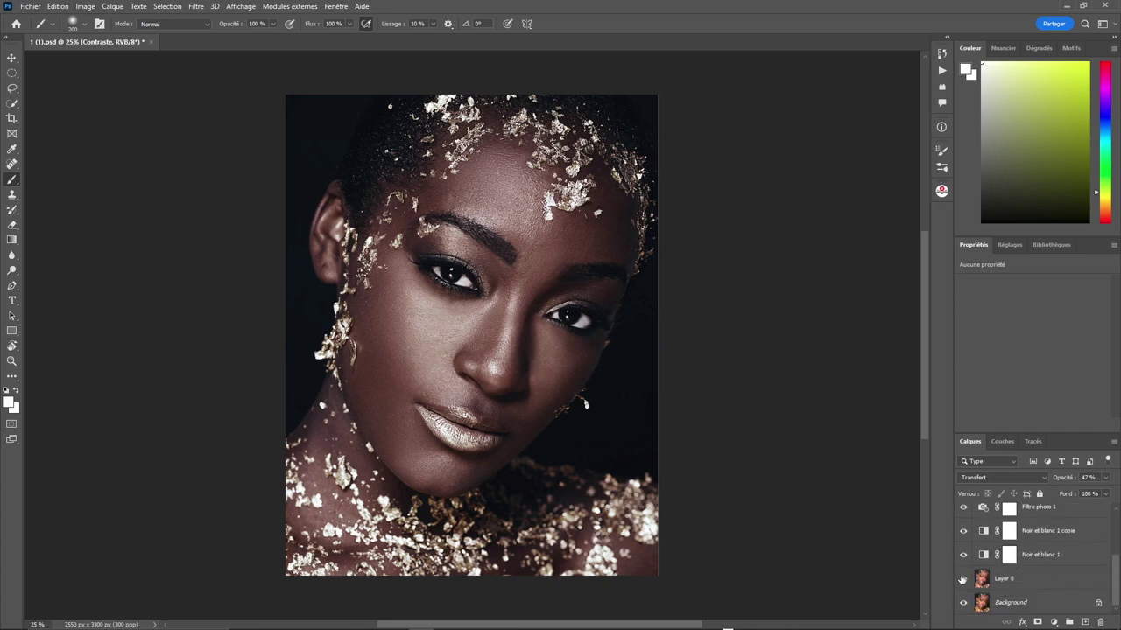
- Compare Layer 8 alone against the full adjustment stack
alt+click(962, 580)
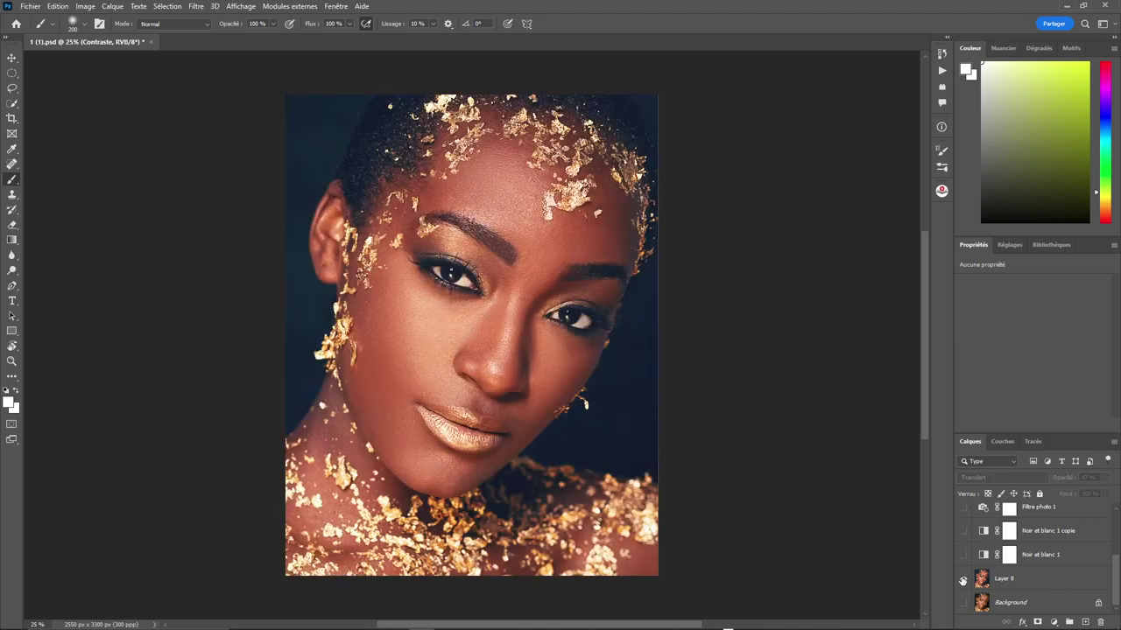
alt+click(962, 580)
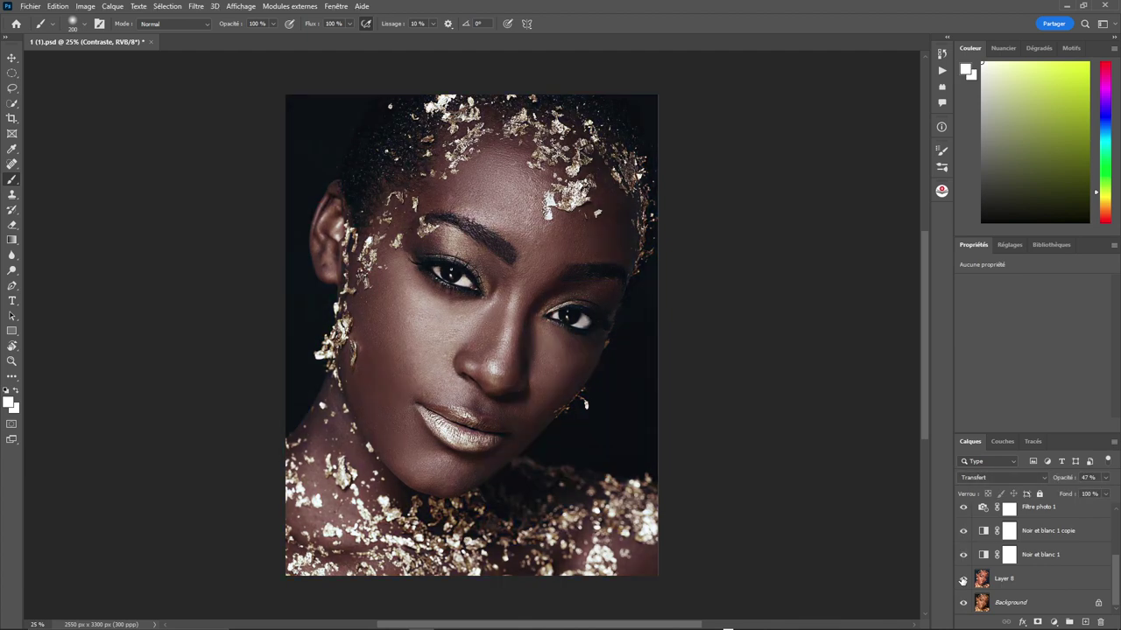
alt+click(962, 579)
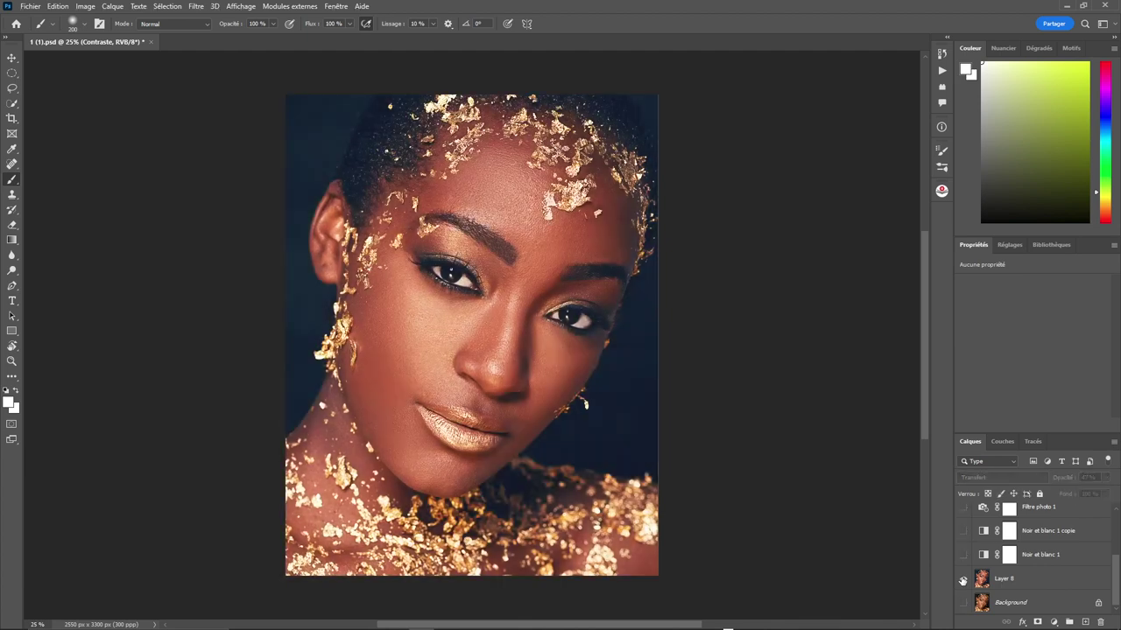
alt+click(962, 580)
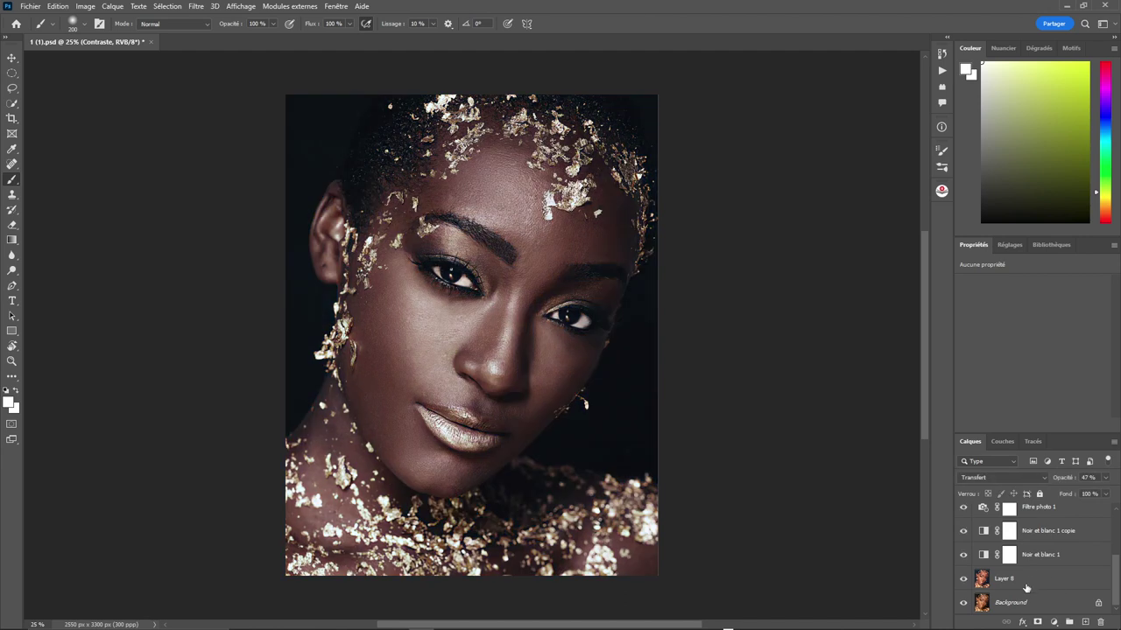
- Select every layer from Noir et blanc 1 up to the Contraste group
click(1069, 561)
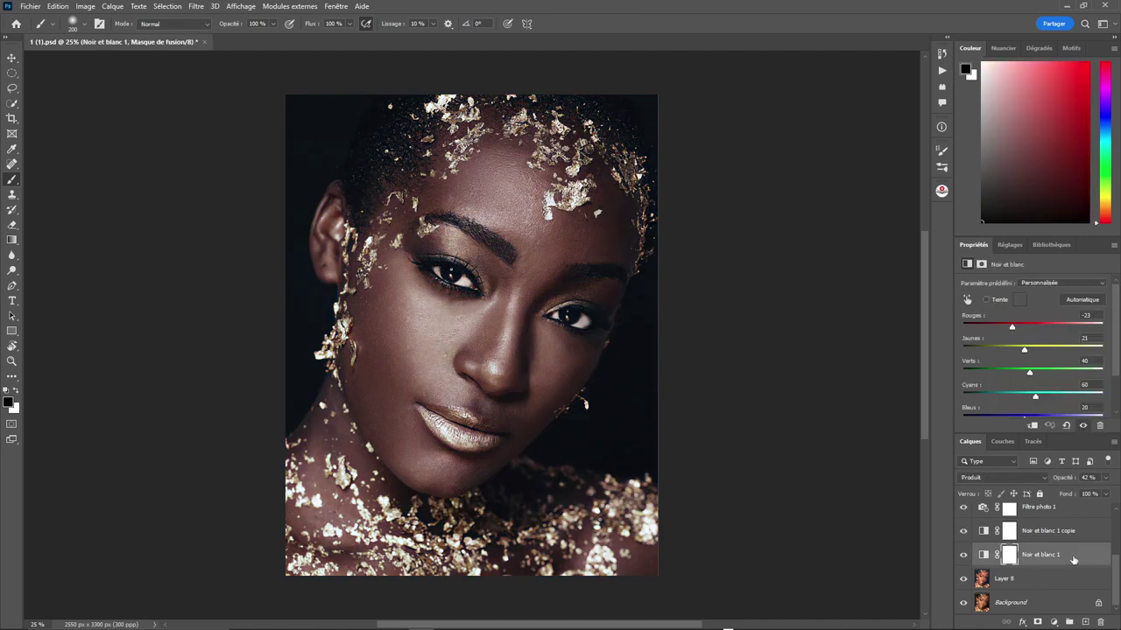
scroll(1073, 560, up, 2)
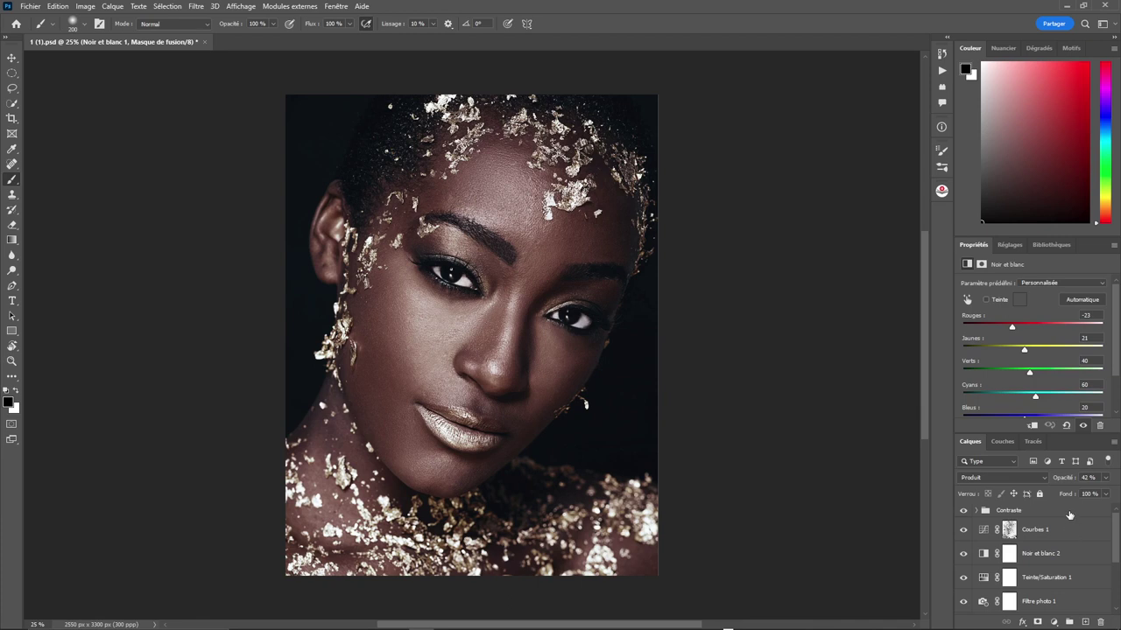
click(1066, 514)
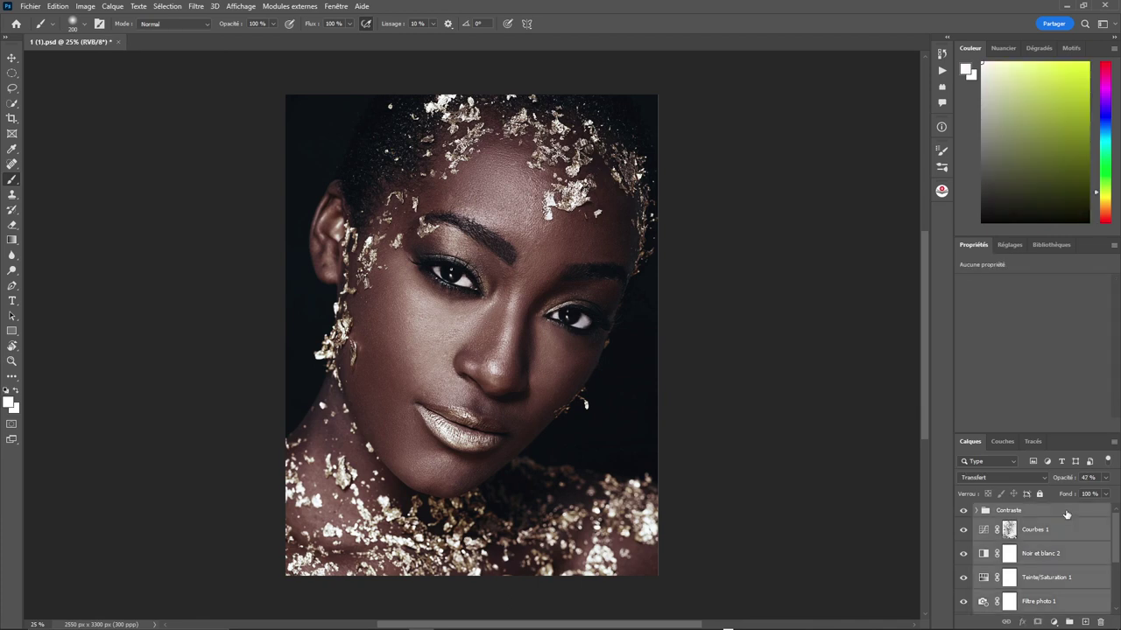
- Group the selected adjustment layers and name the group 'Melanine'
key(ctrl+g)
double_click(1012, 511)
text(Melanine)
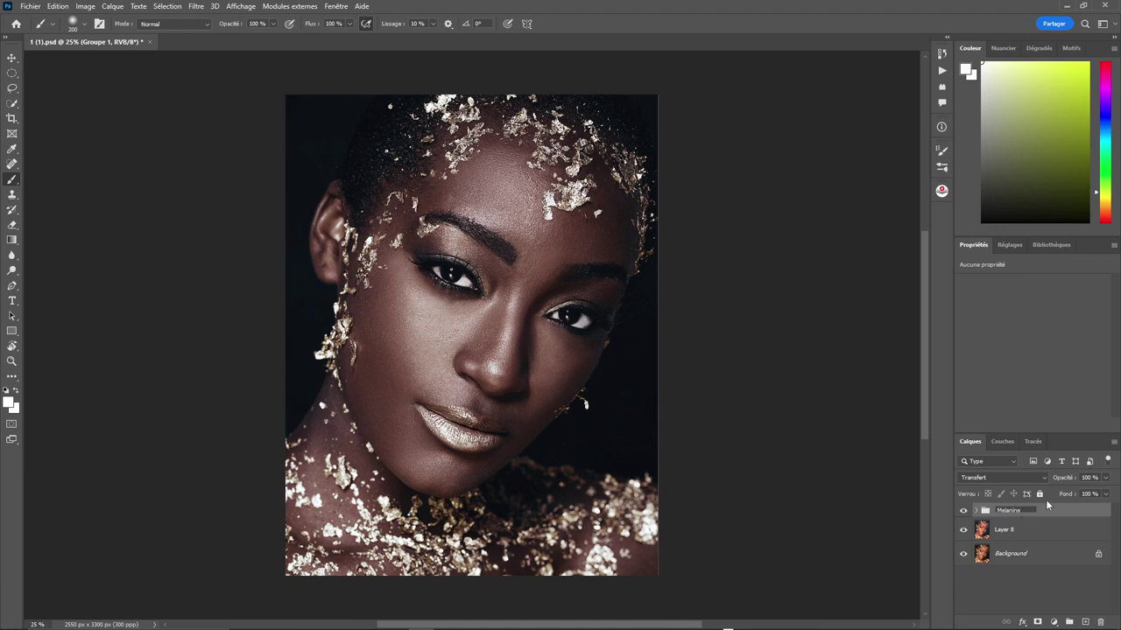
click(1087, 513)
- Compare the Melanine group hidden and shown, then lower its opacity to 65%
click(963, 511)
click(963, 512)
mouse_move(1060, 478)
mouse_down()
mouse_move(1117, 482)
mouse_move(841, 514)
mouse_up()
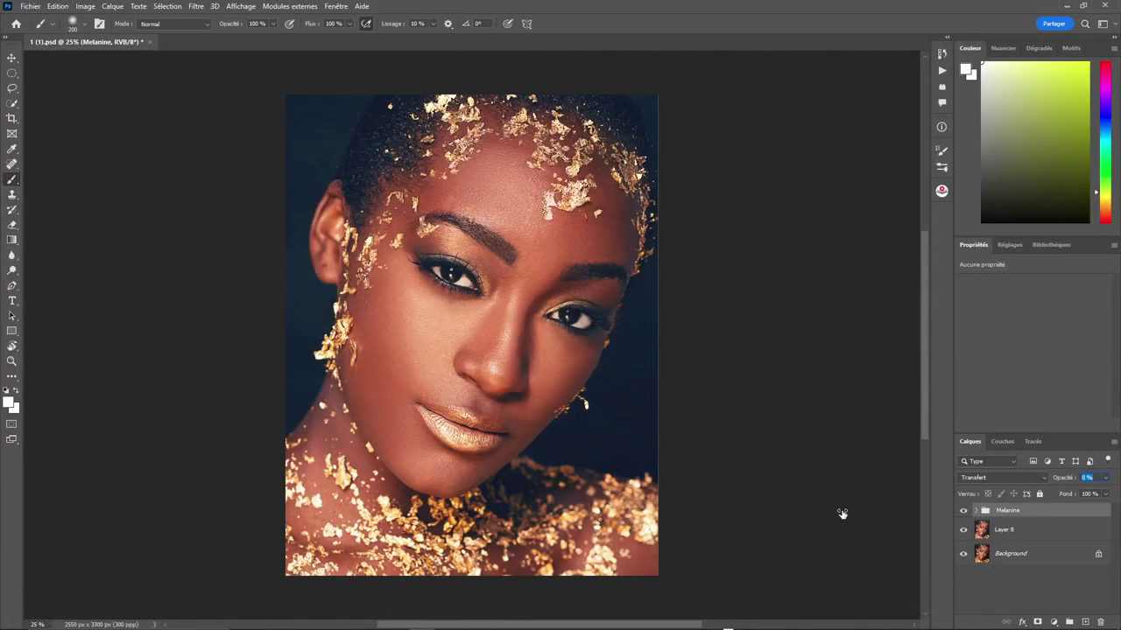
drag(841, 514, 1101, 485)
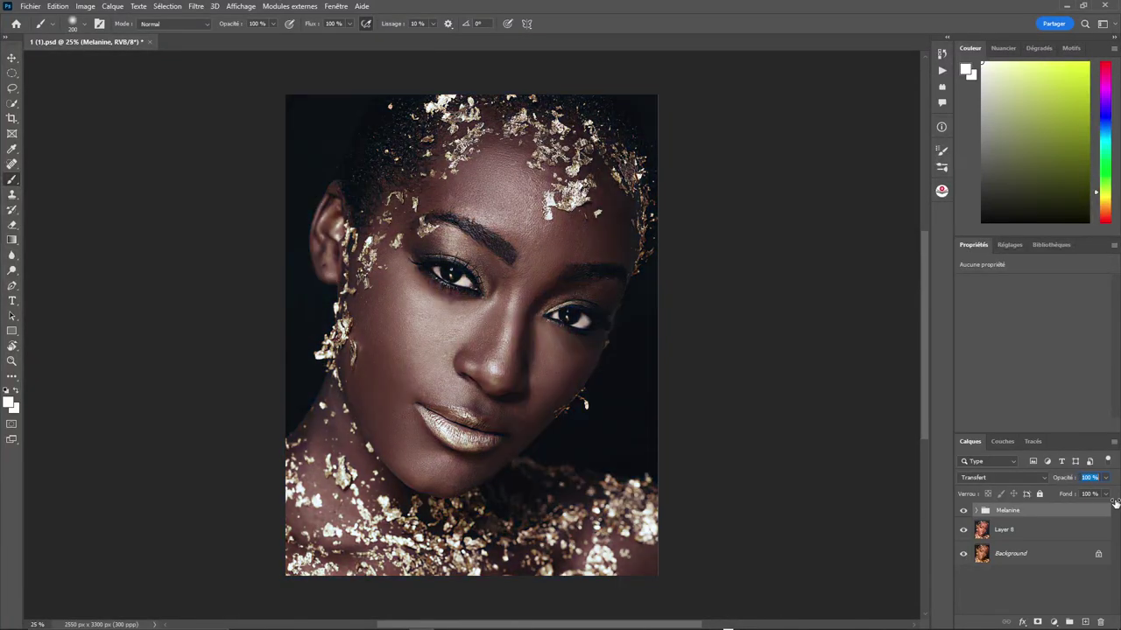
mouse_move(1101, 485)
mouse_down()
mouse_move(1078, 485)
mouse_move(1097, 488)
mouse_up()
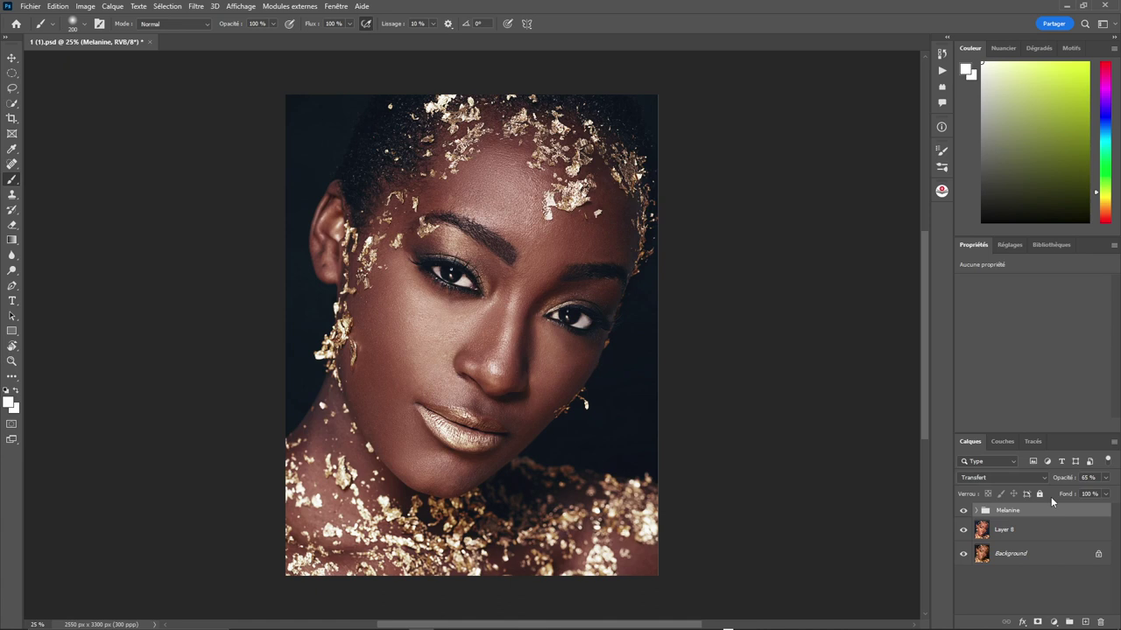
- Toggle Melanine off and on for a before/after view, then expand it to list its layers
click(963, 512)
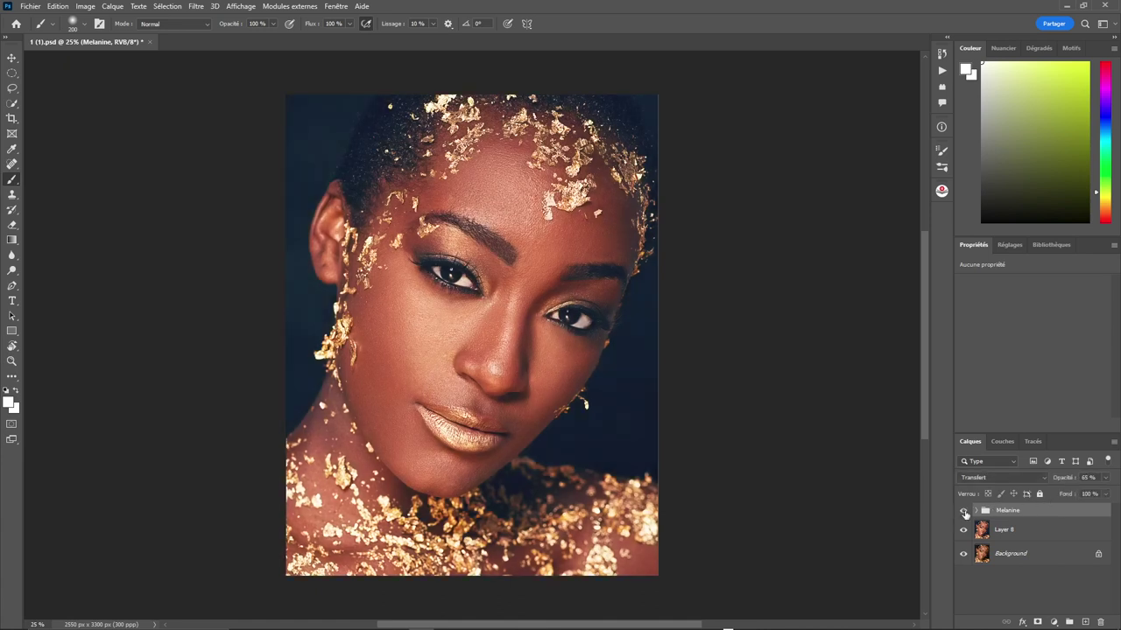
click(964, 512)
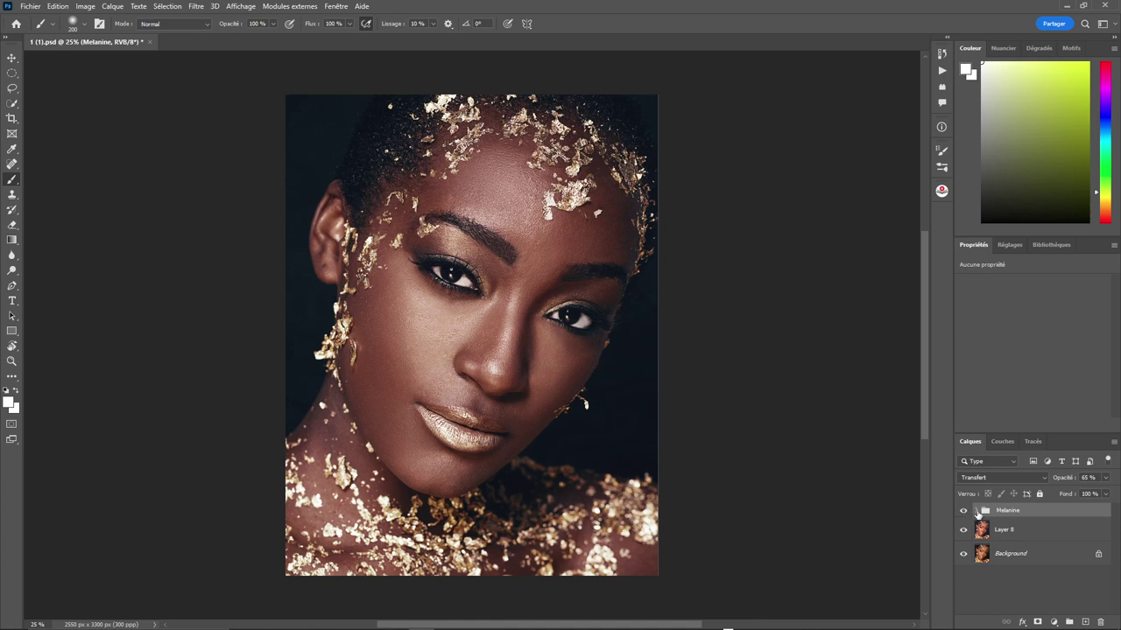
click(978, 513)
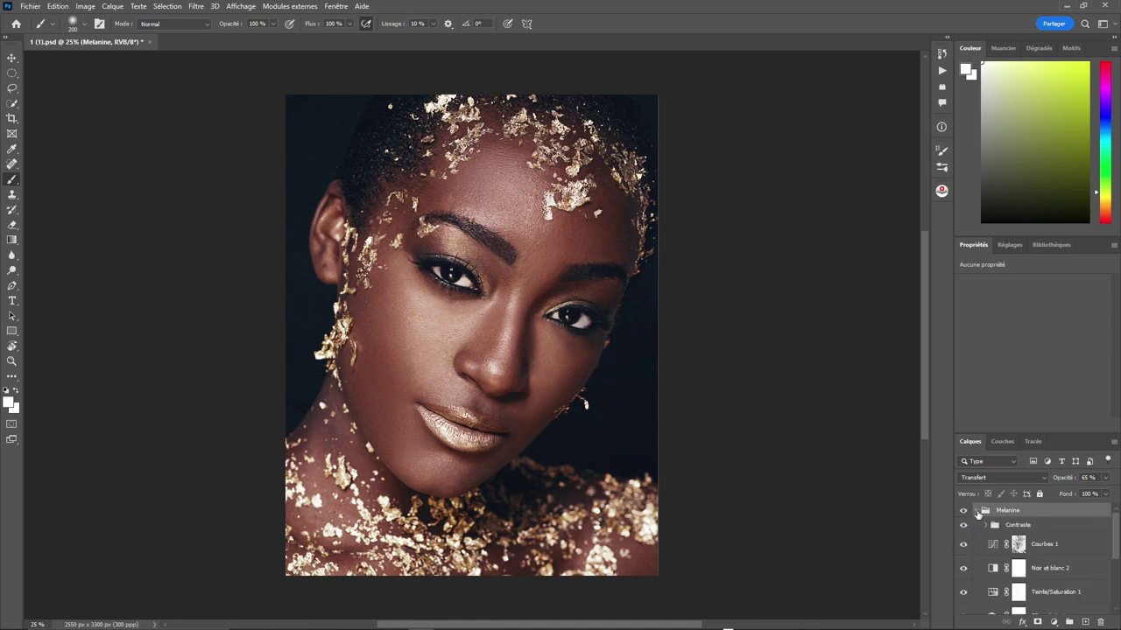
scroll(1042, 543, down, 2)
scroll(1045, 546, down, 3)
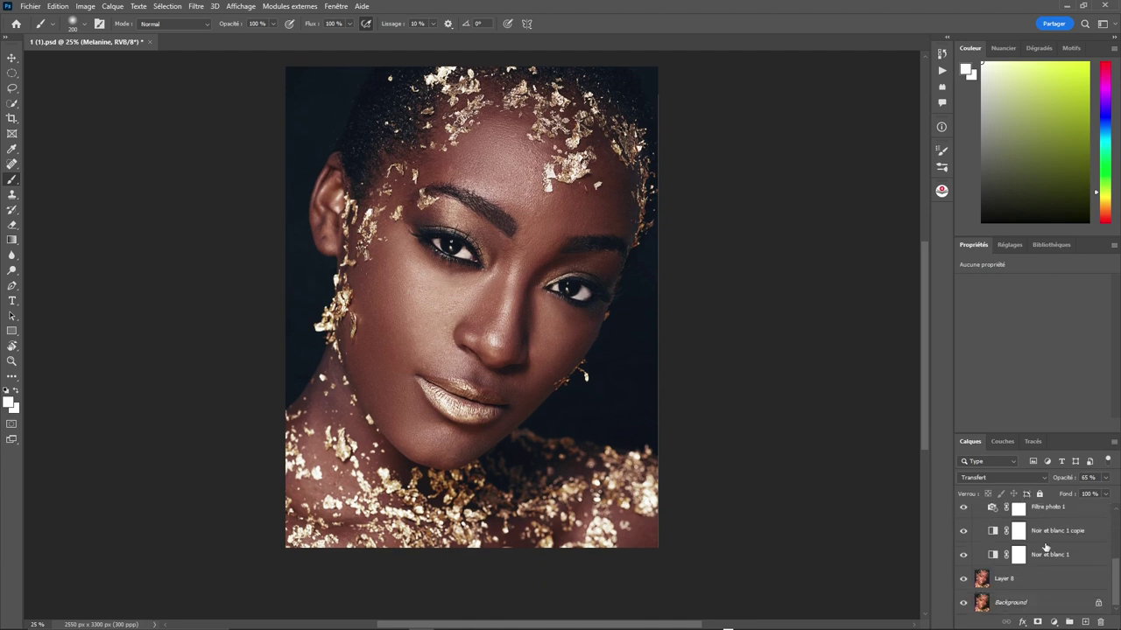
- Inspect the Noir et blanc 1 and Noir et blanc 1 copie black-and-white settings
click(992, 557)
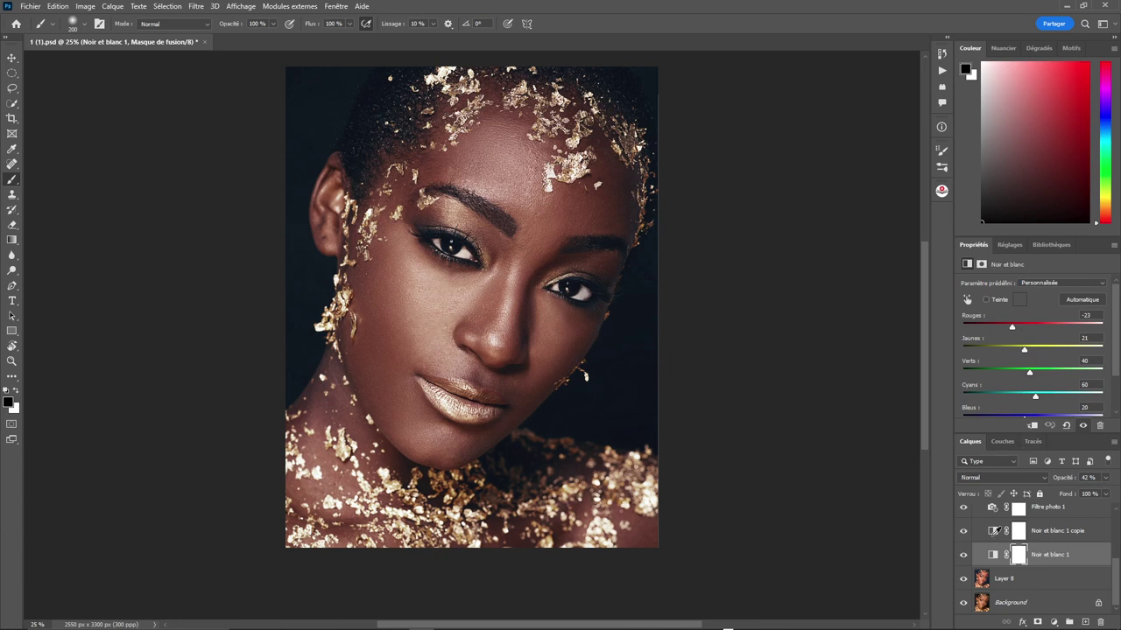
click(993, 536)
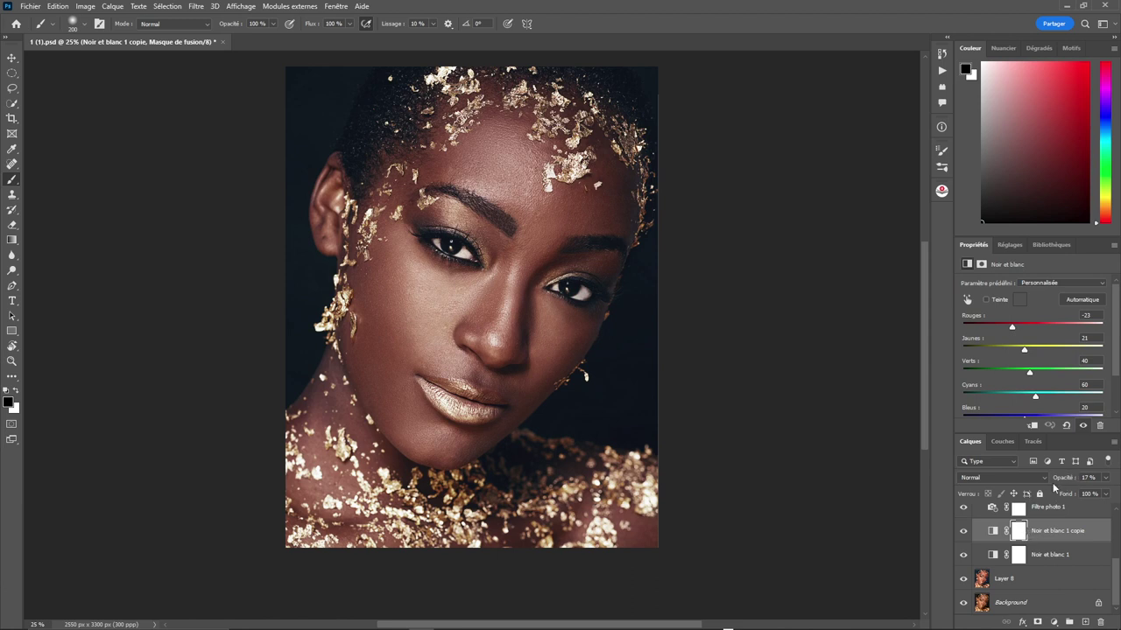
click(993, 558)
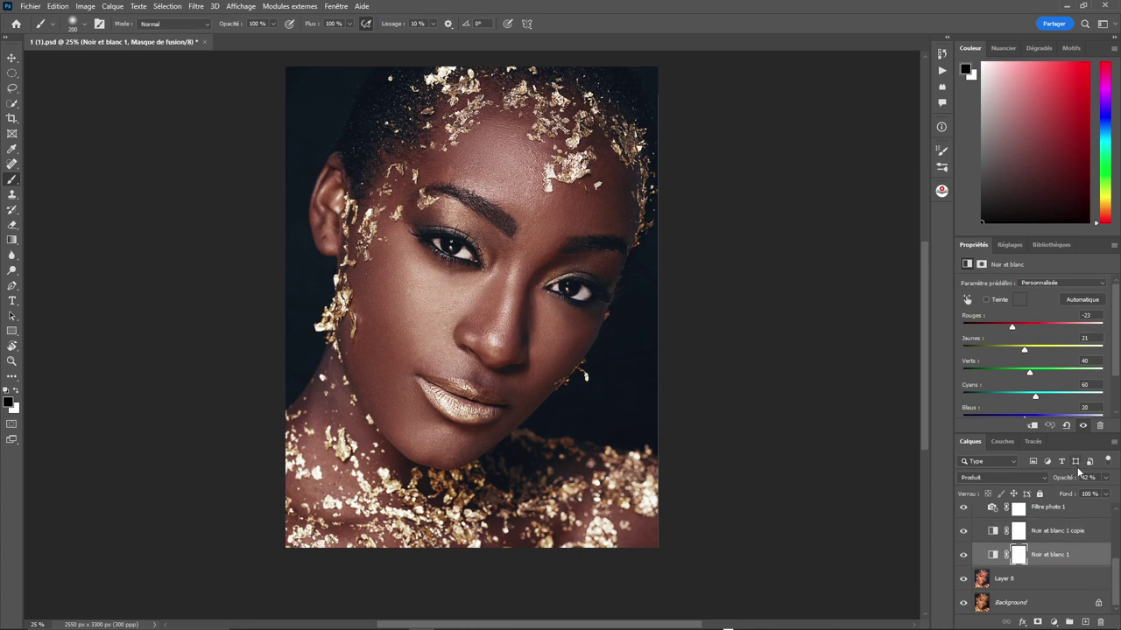
click(994, 532)
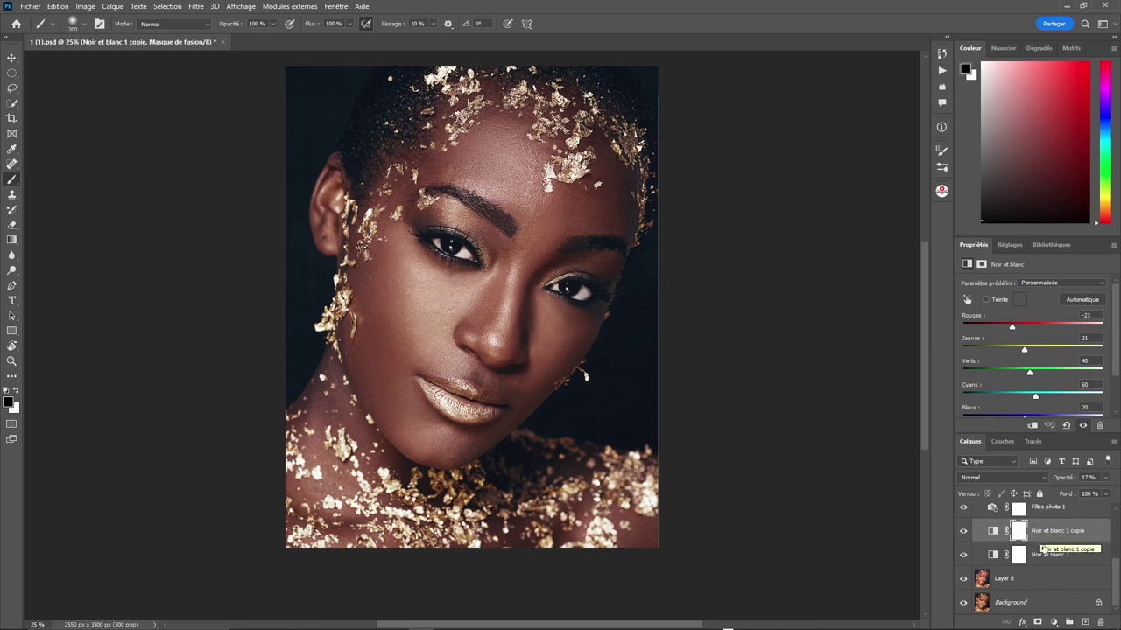
- Review the Cooling Filter (82) photo filter and Teinte/Saturation 1 settings
scroll(1041, 543, up, 1)
click(1002, 526)
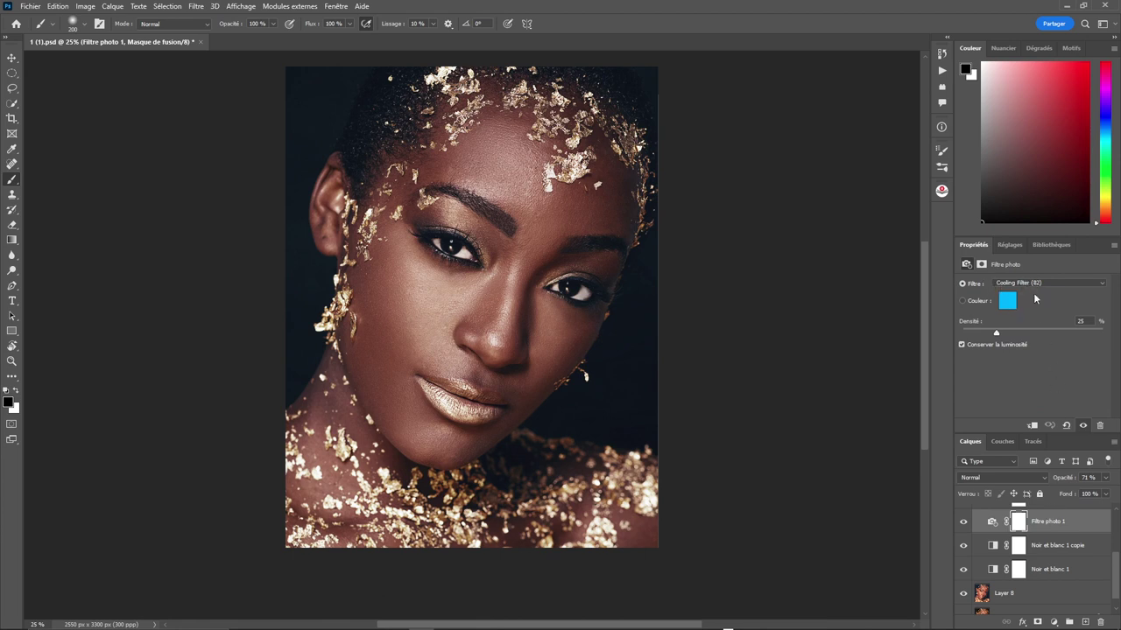
scroll(1015, 558, up, 1)
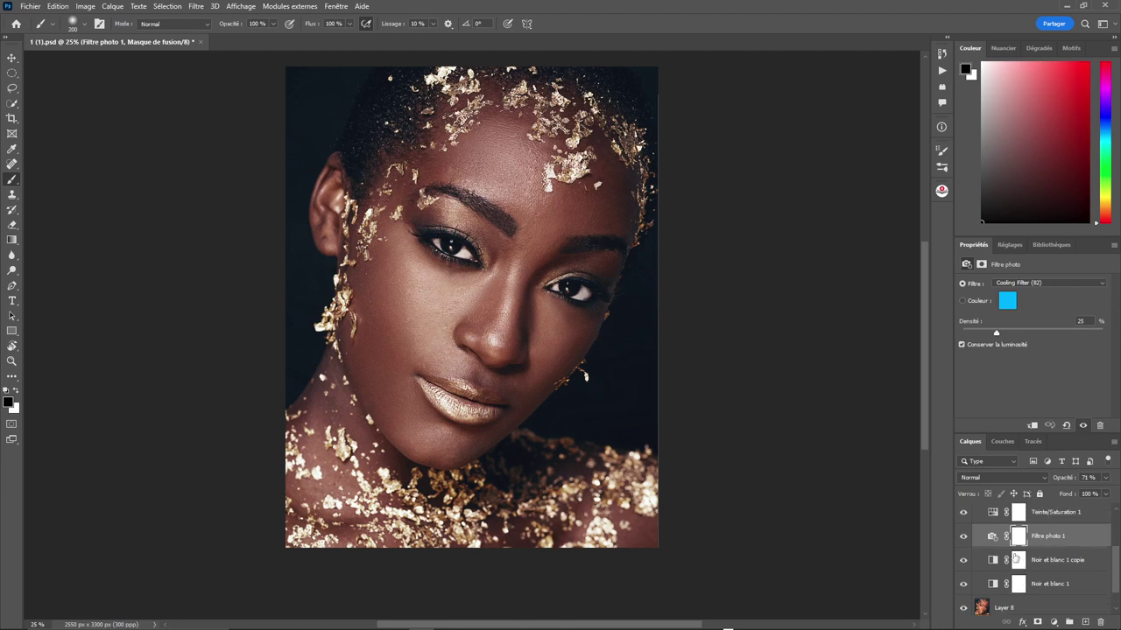
scroll(1015, 558, up, 1)
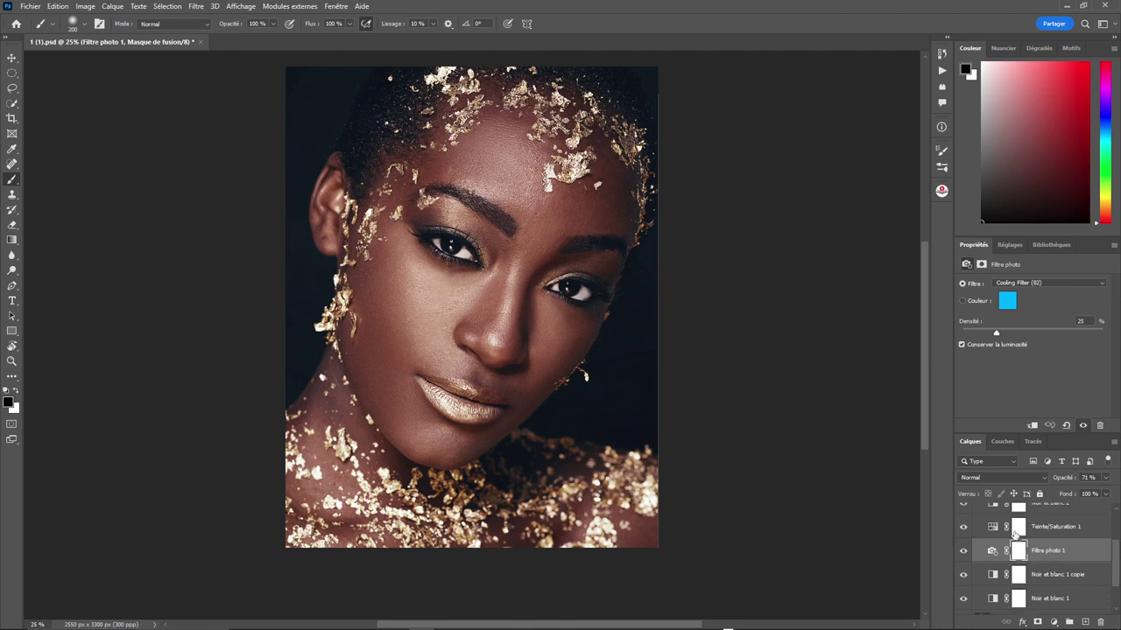
click(992, 526)
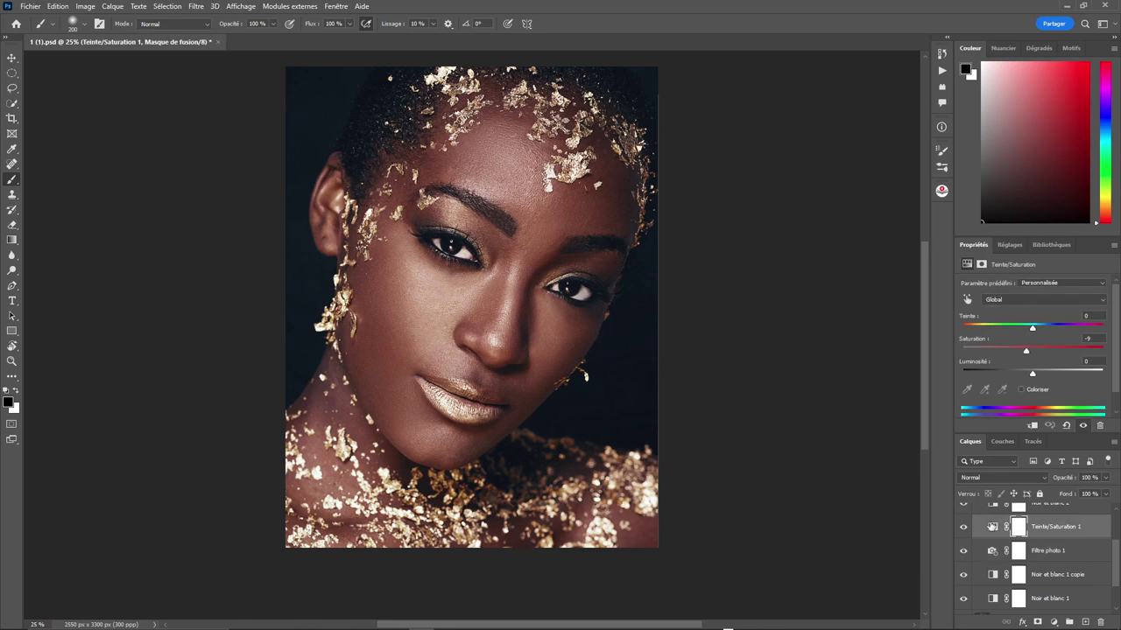
- Keep Teinte/Saturation 1 on Global and show Noir et blanc 2's settings (Rouges 40, Jaunes 60, Bleus 20)
click(1039, 302)
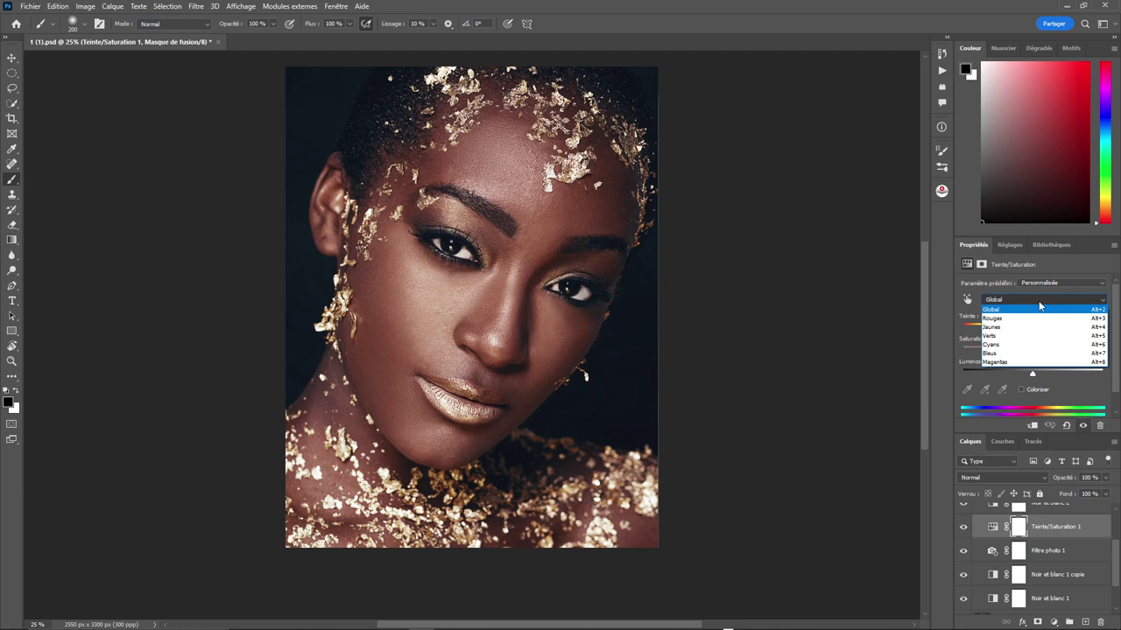
click(1039, 304)
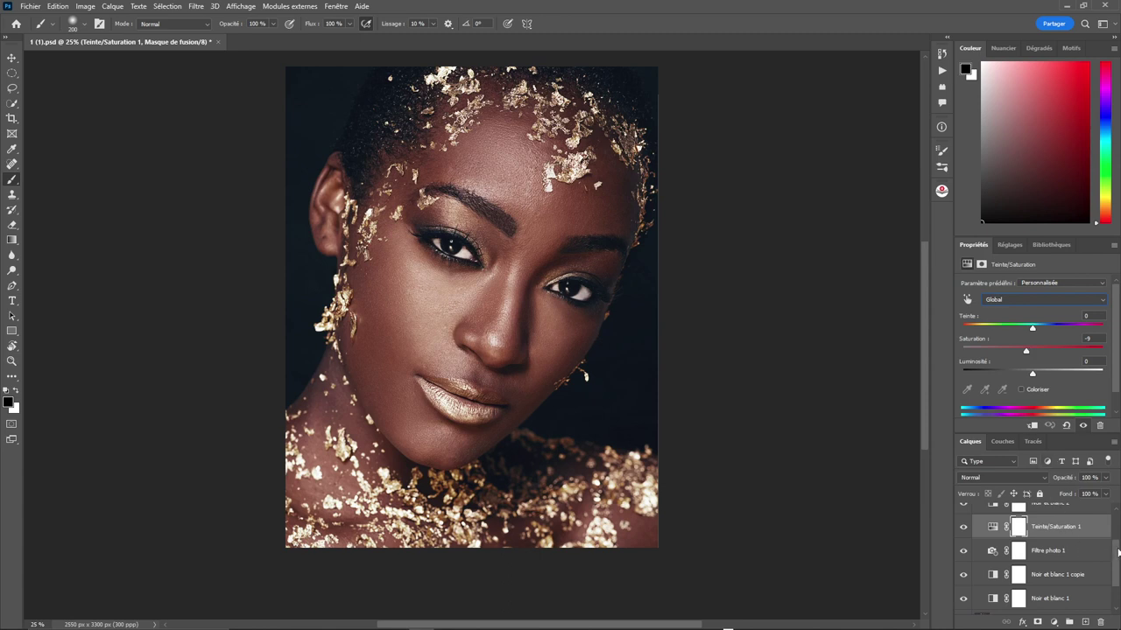
scroll(1050, 542, up, 2)
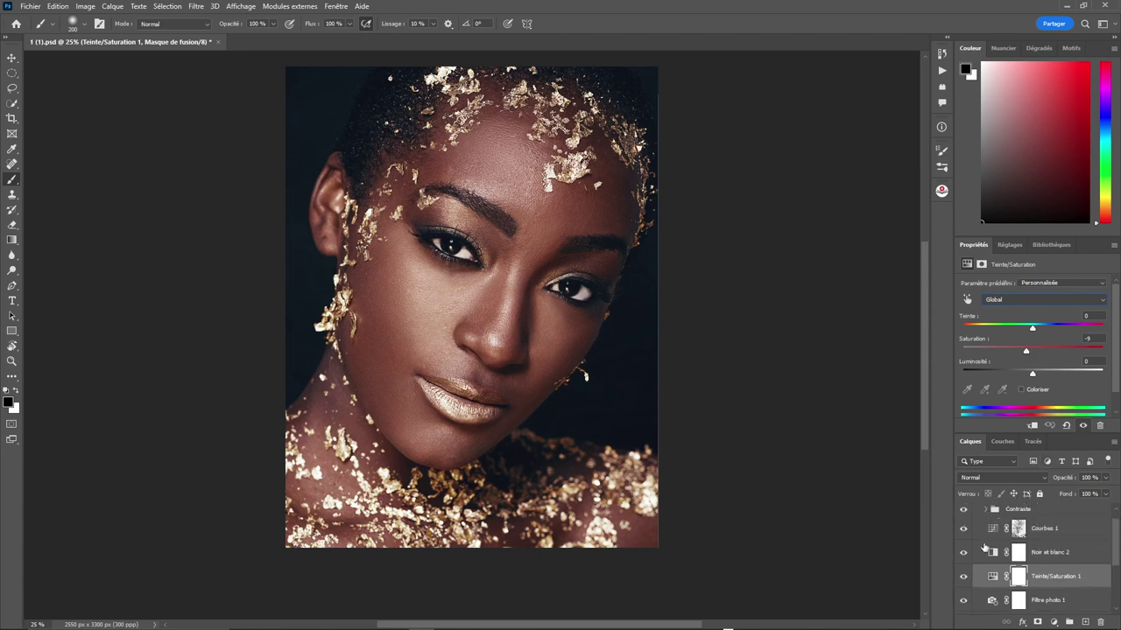
click(995, 551)
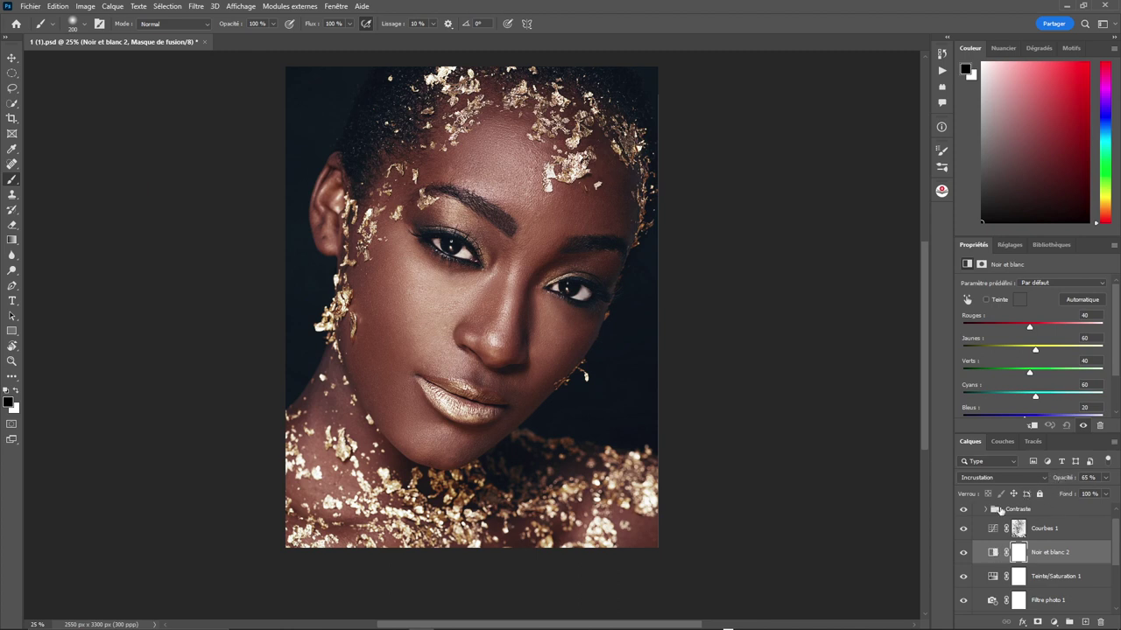
- Set Noir et blanc 2's opacity to 55% and show the Courbes 1 curve
scroll(1081, 478, down, 10)
click(993, 529)
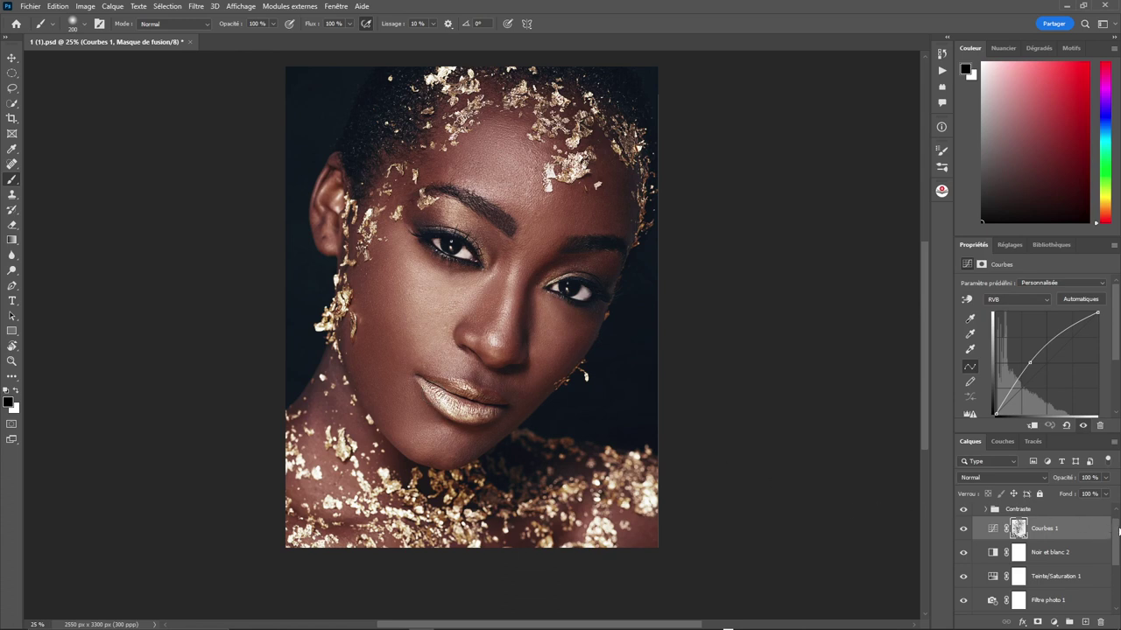
- Select and collapse the Melanine group, leaving Melanine, Layer 8 and Background visible
scroll(1117, 530, up, 1)
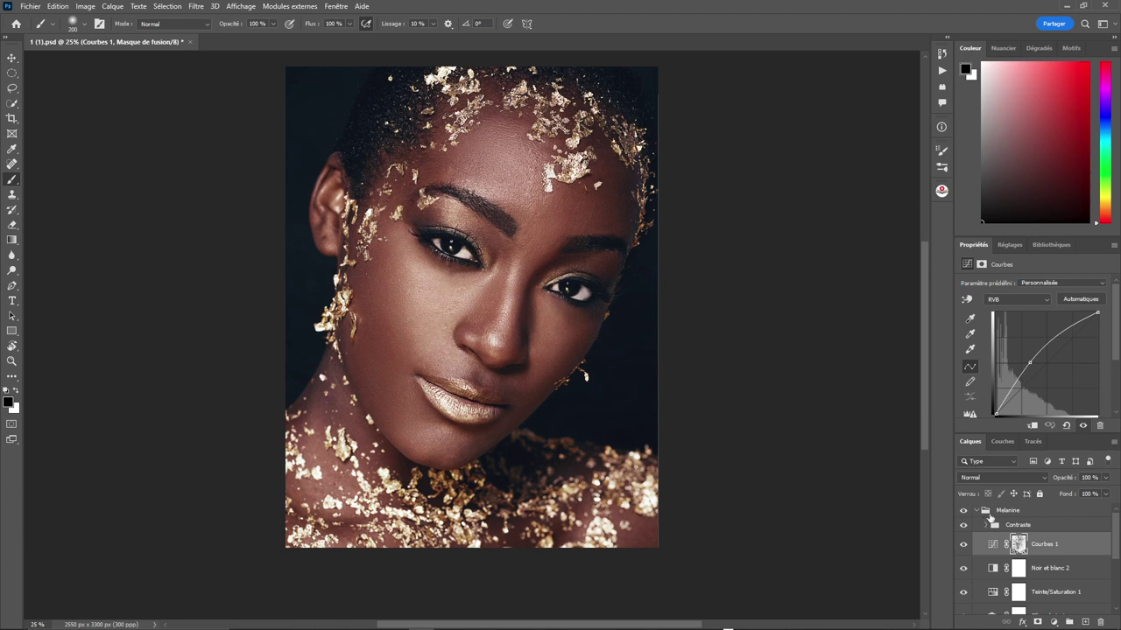
click(993, 513)
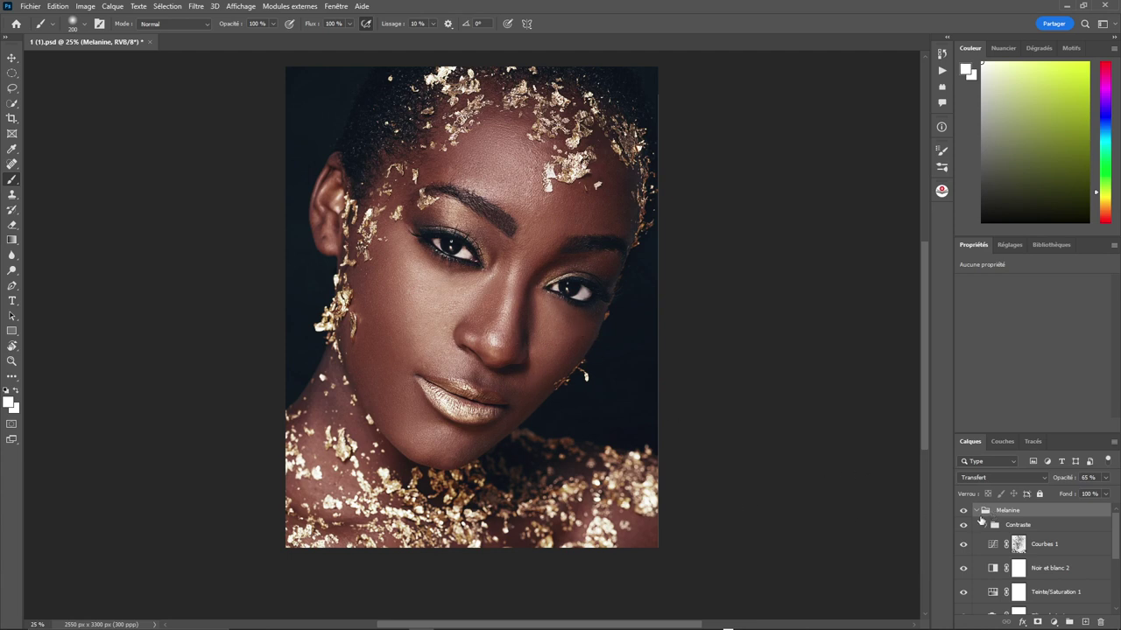
click(979, 511)
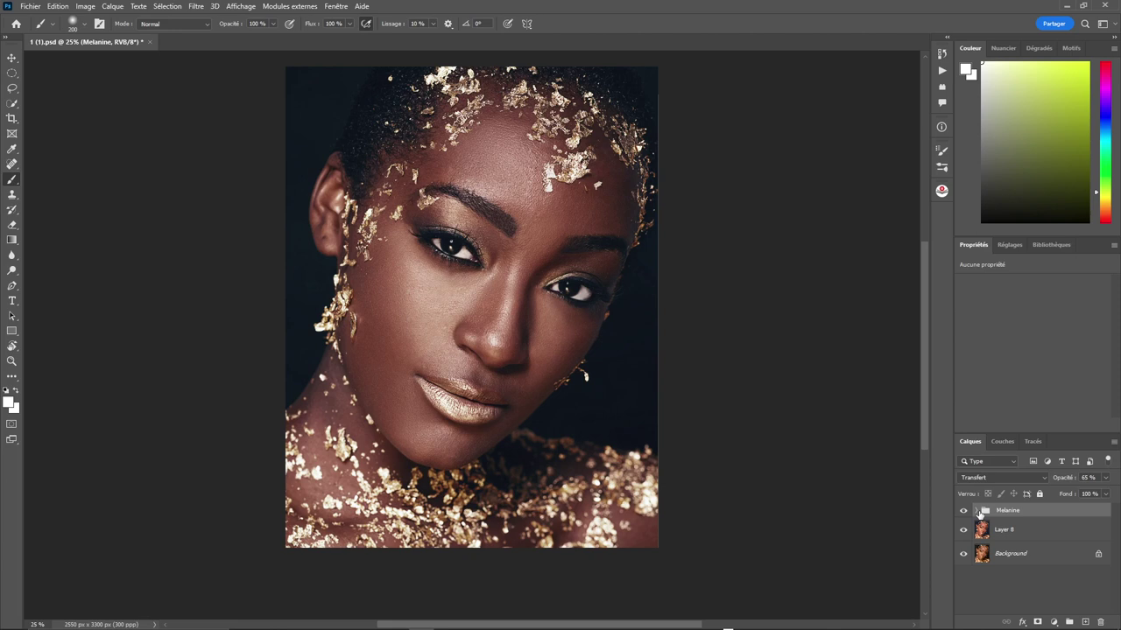